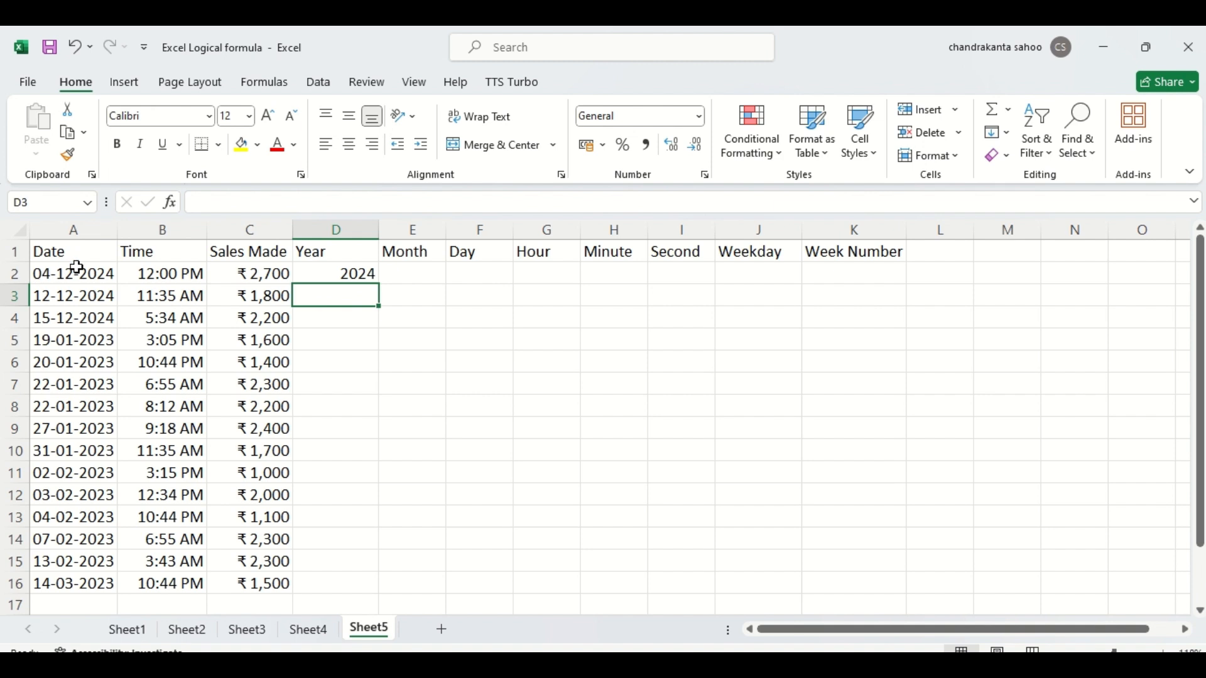
- Fill the YEAR formula in D2 down the Year column to row 16
click(358, 274)
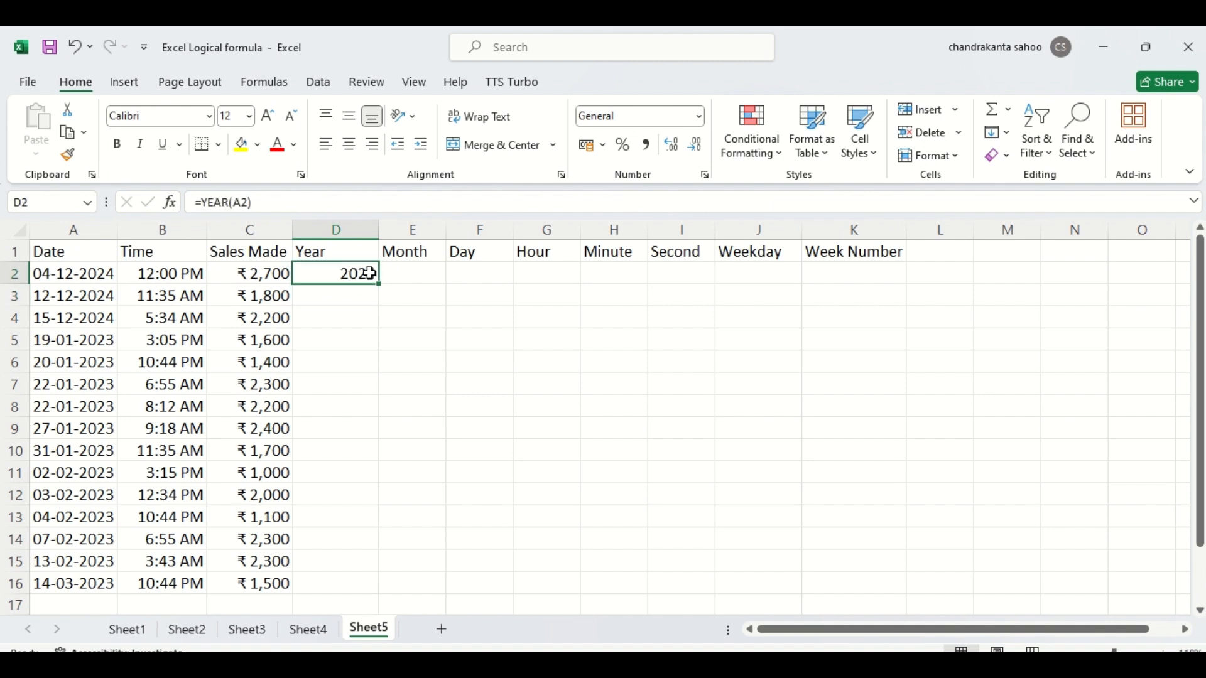
double_click(380, 284)
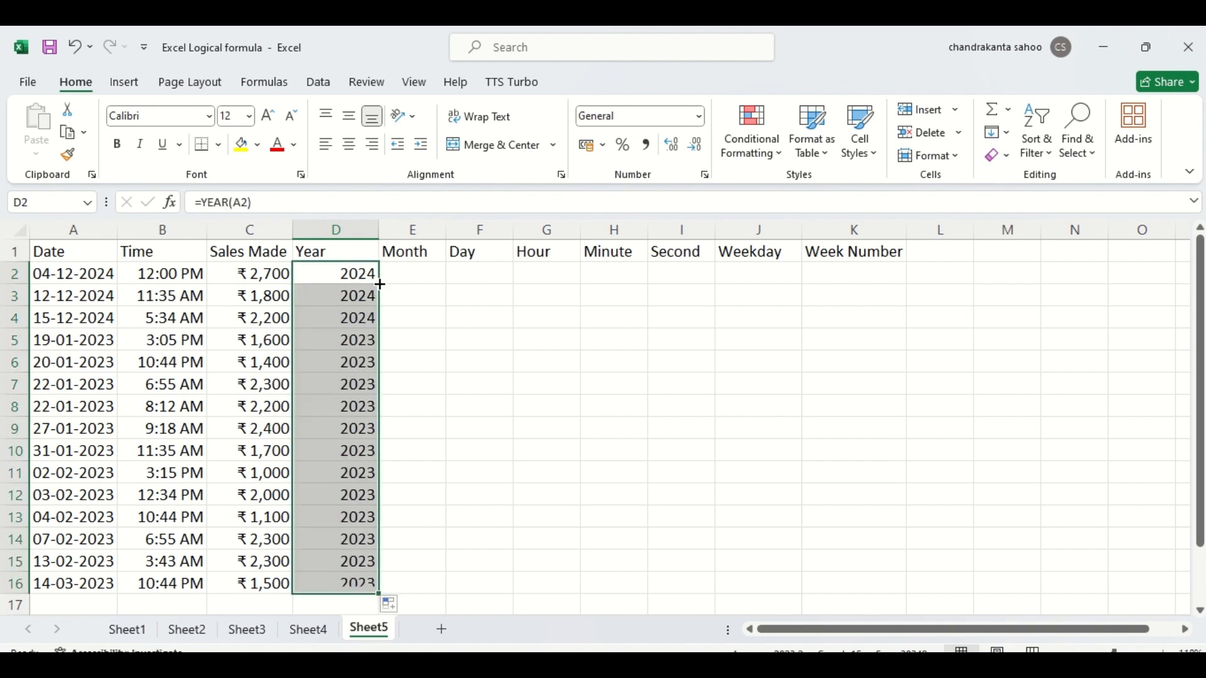
- Enter =MONTH(A2) in cell E2 and fill it down the Month column to row 16
click(404, 271)
text(=)
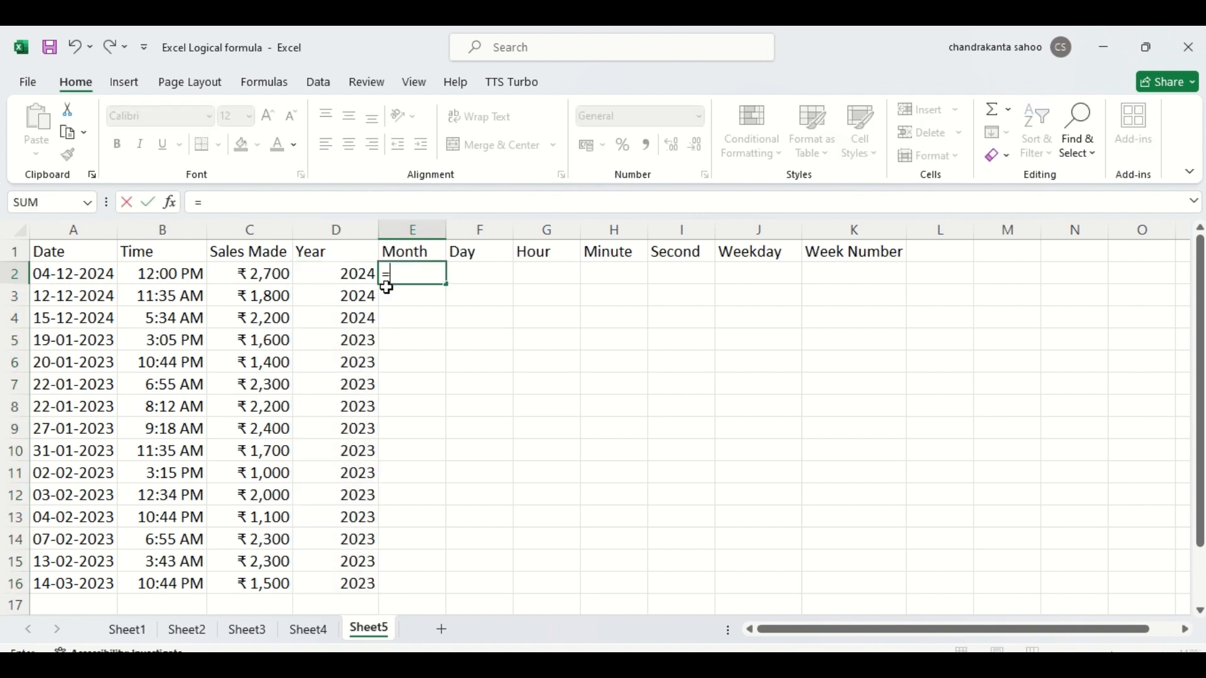
text(month)
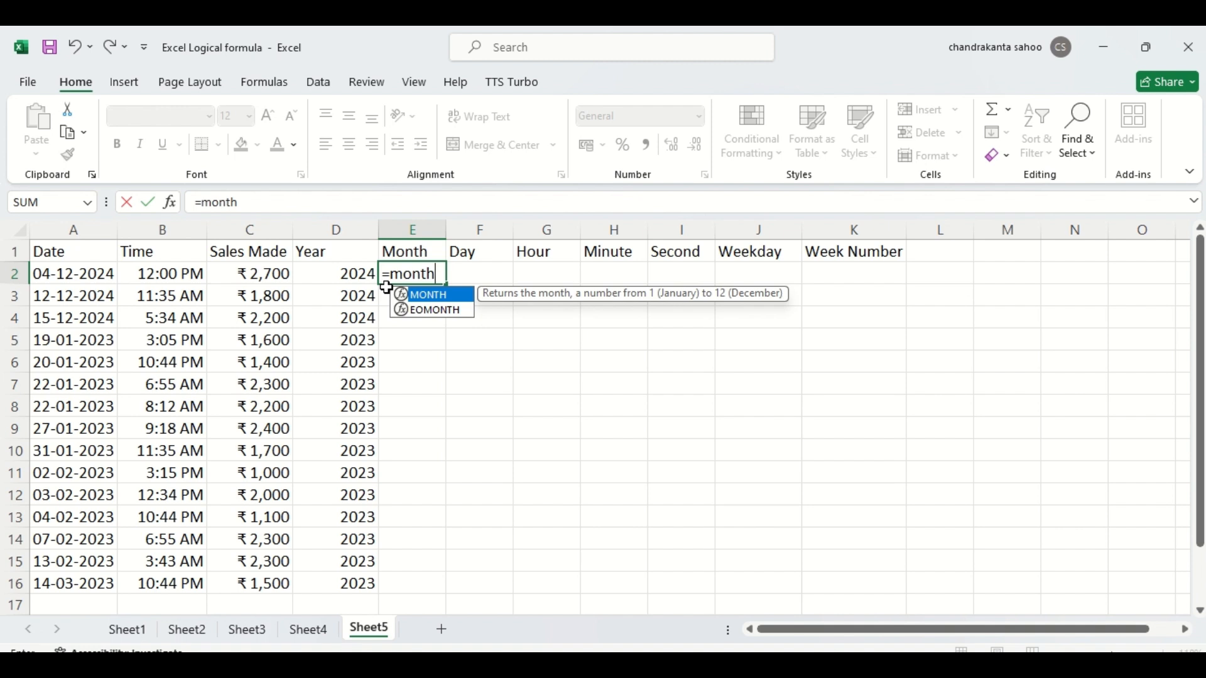
double_click(405, 294)
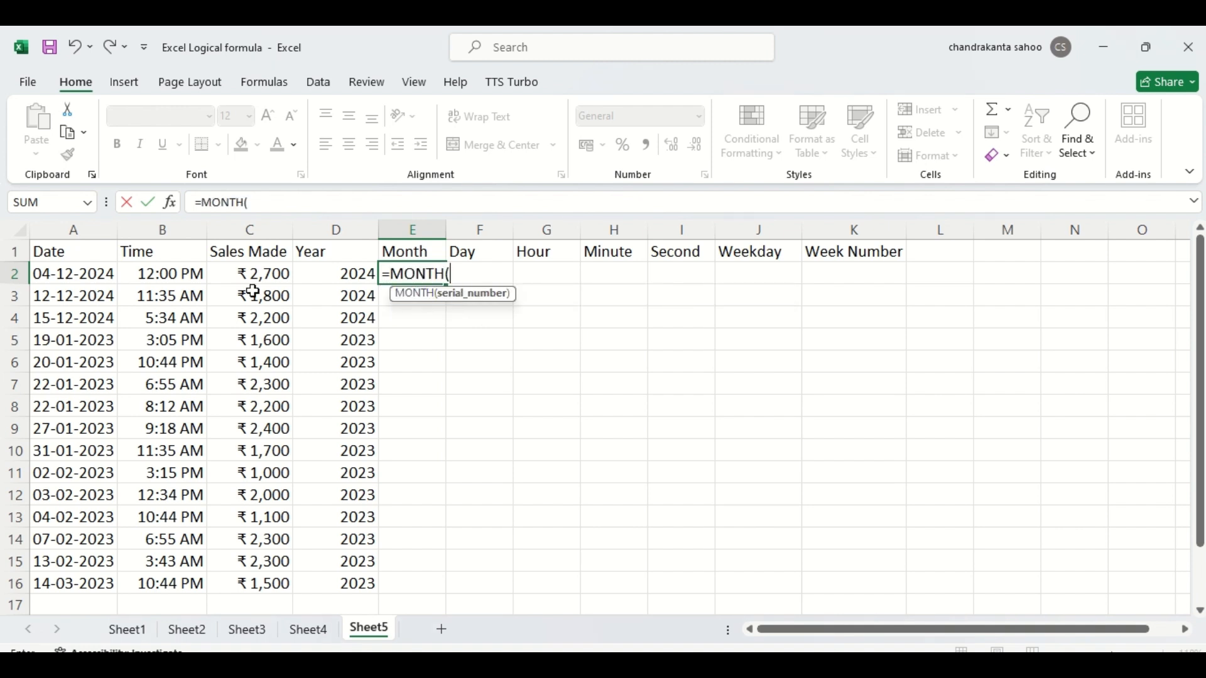
click(81, 278)
text())
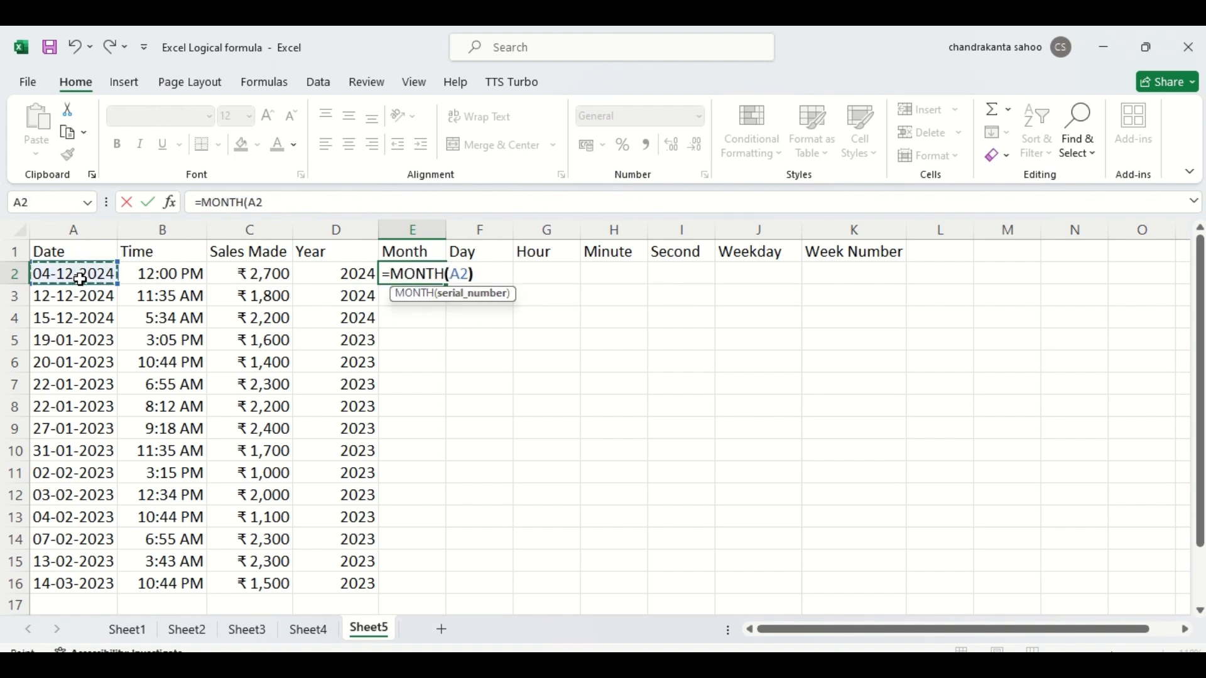
key(Return)
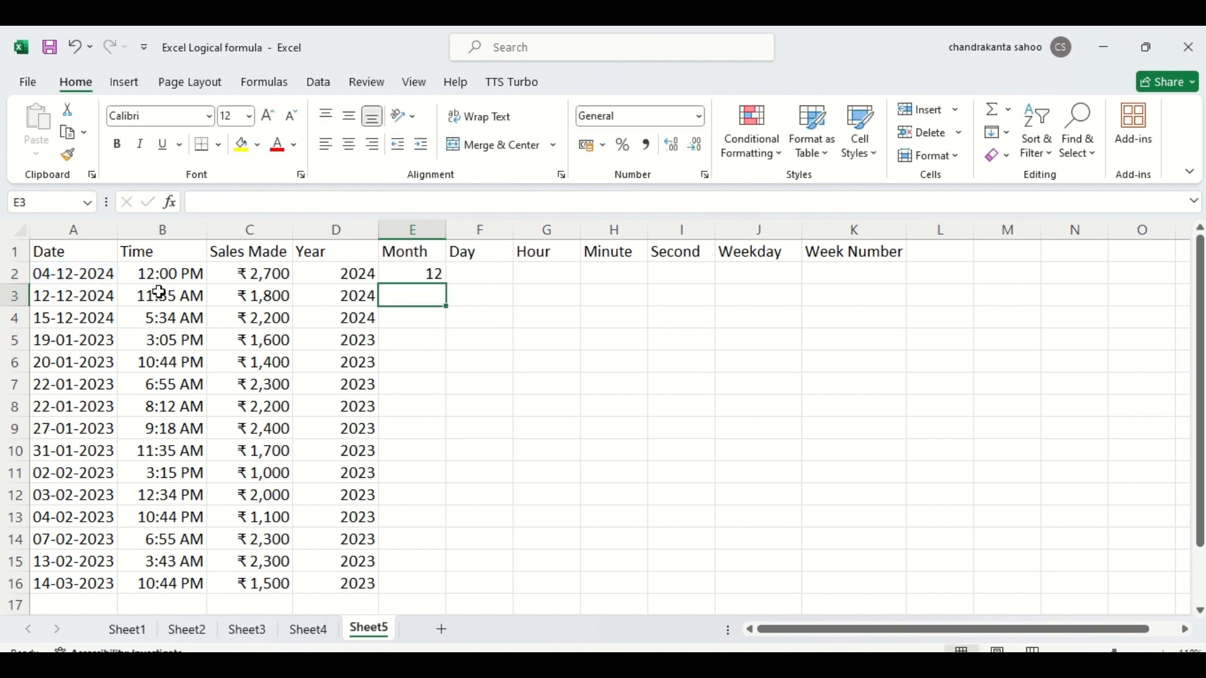
click(435, 277)
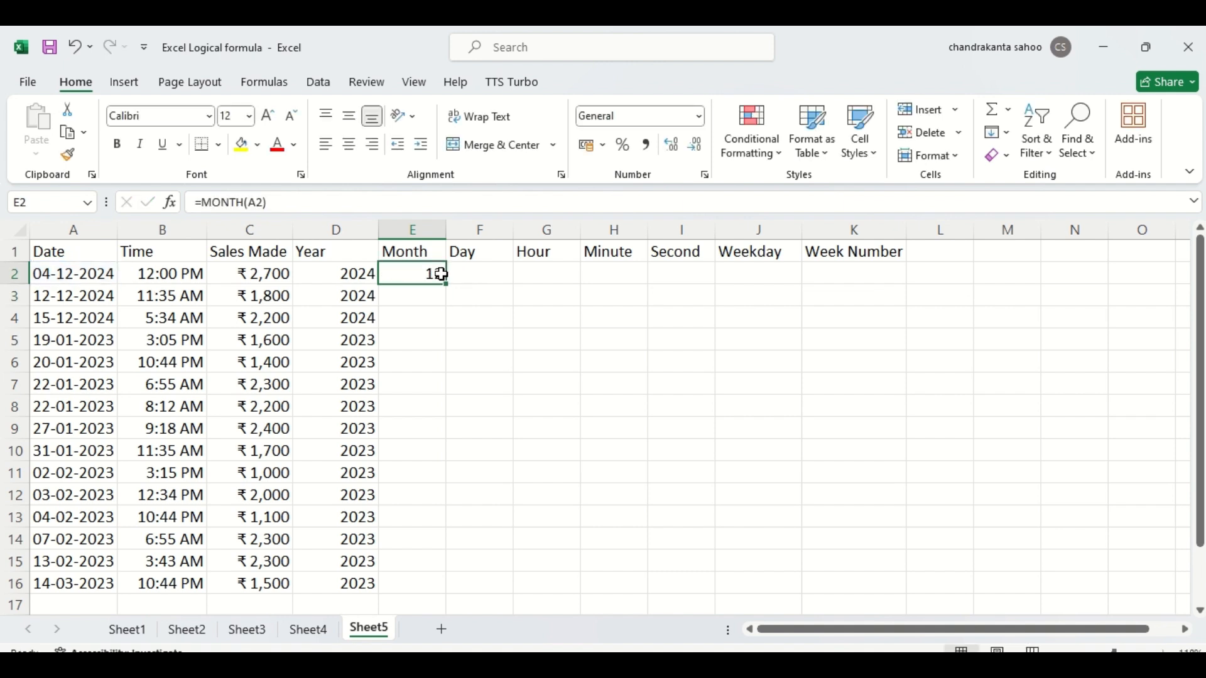
double_click(446, 284)
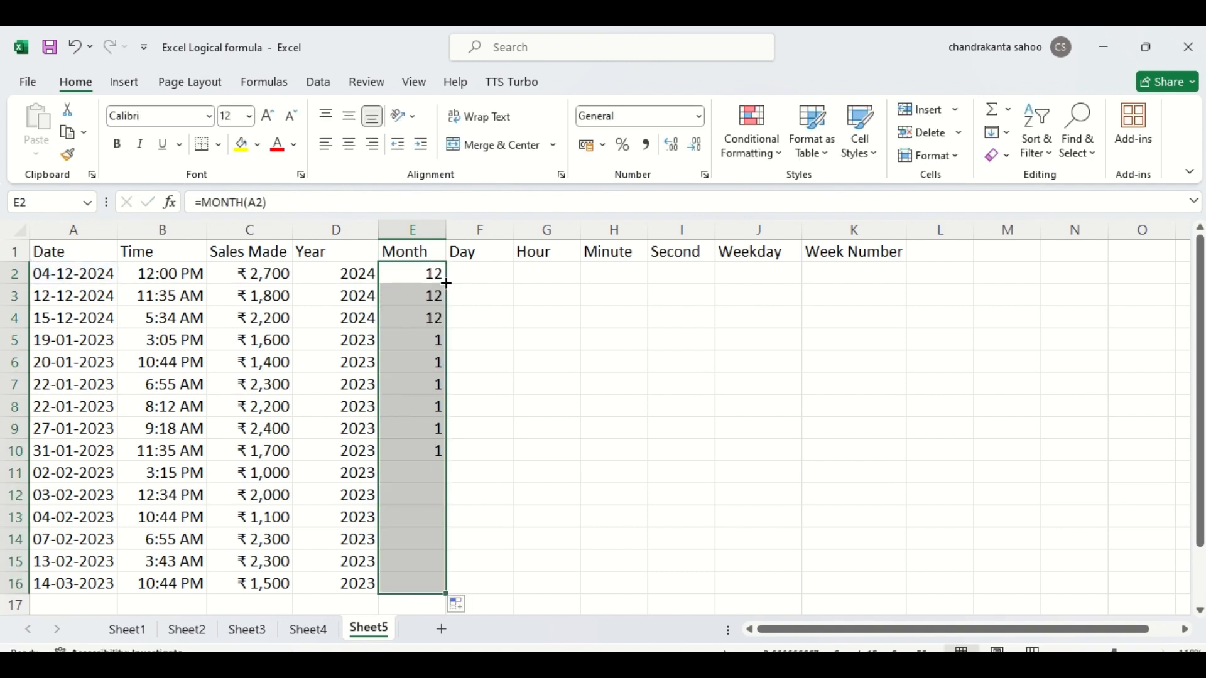
- Enter =DAY(A2) in cell F2 to extract the day from the first date
click(476, 273)
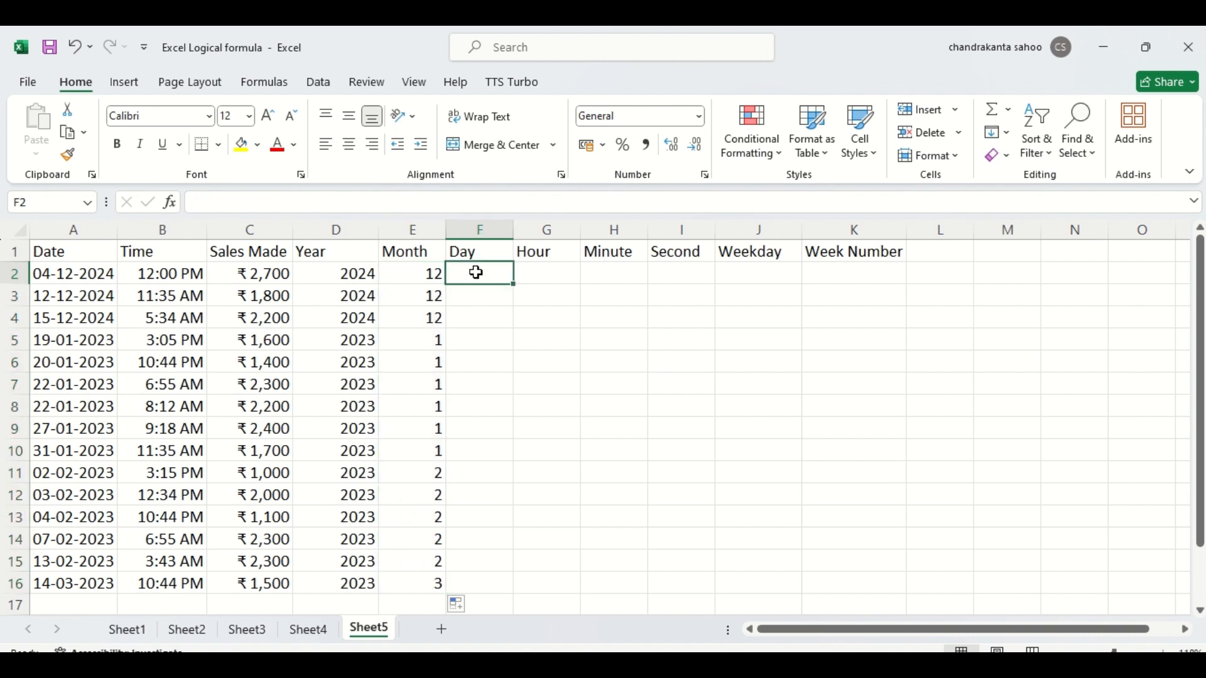
click(20, 386)
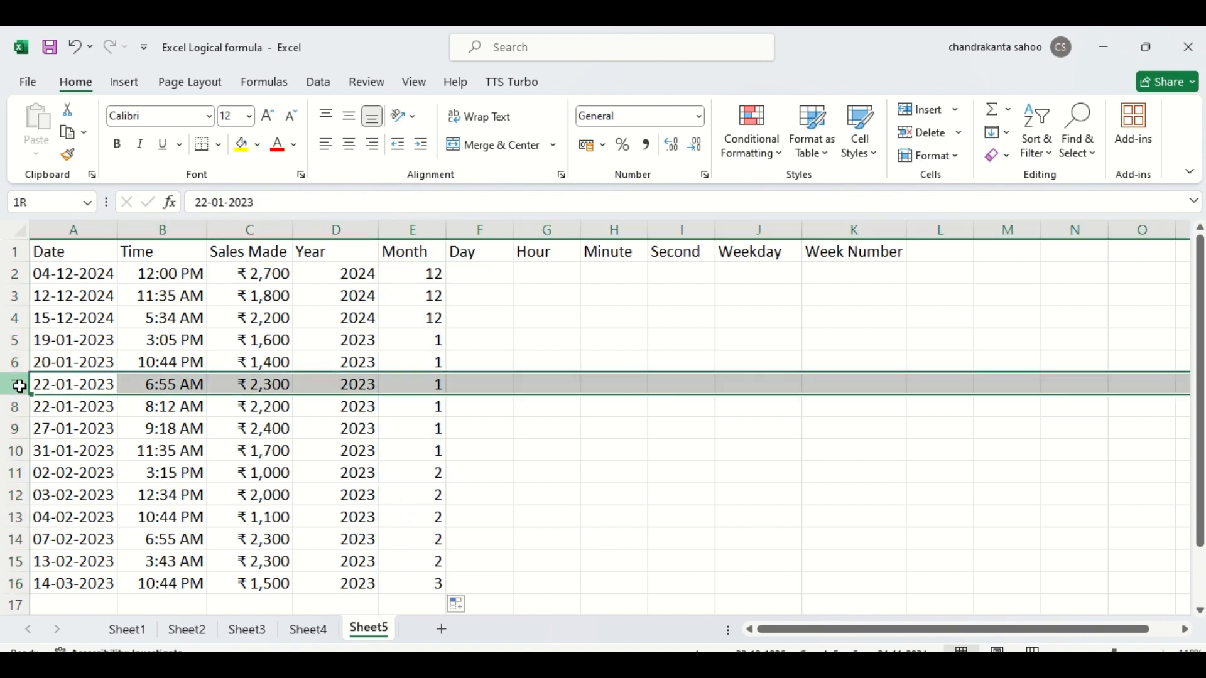
click(433, 382)
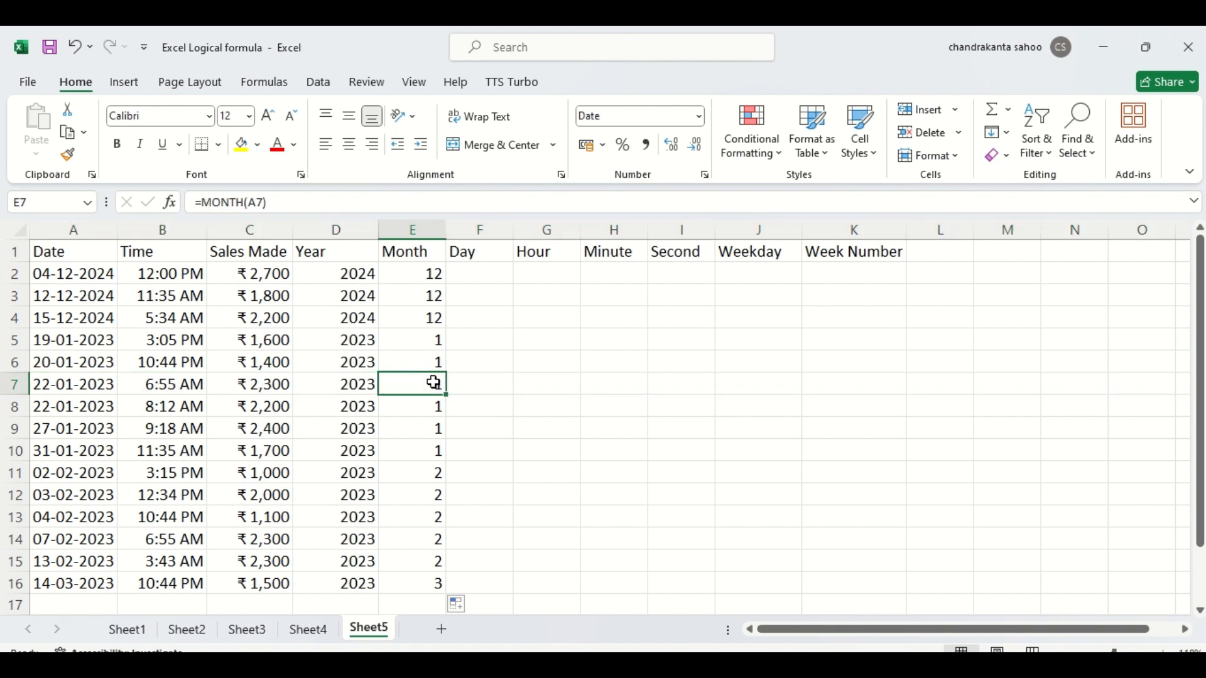
click(468, 276)
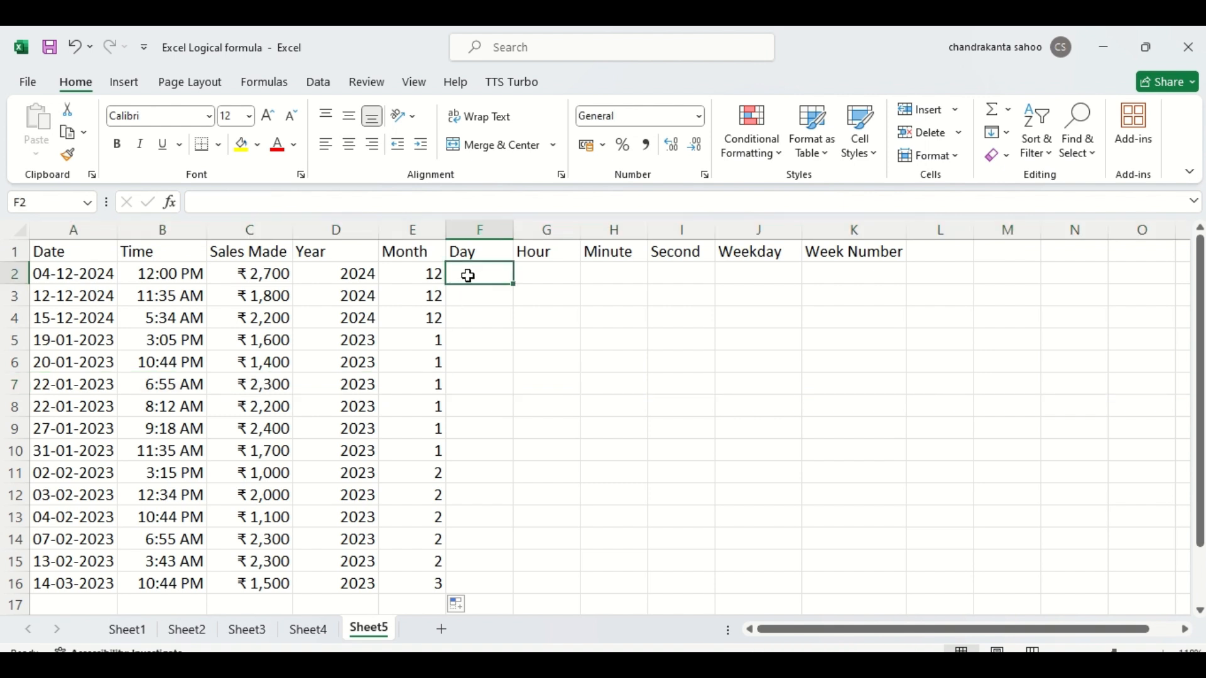
text(=day)
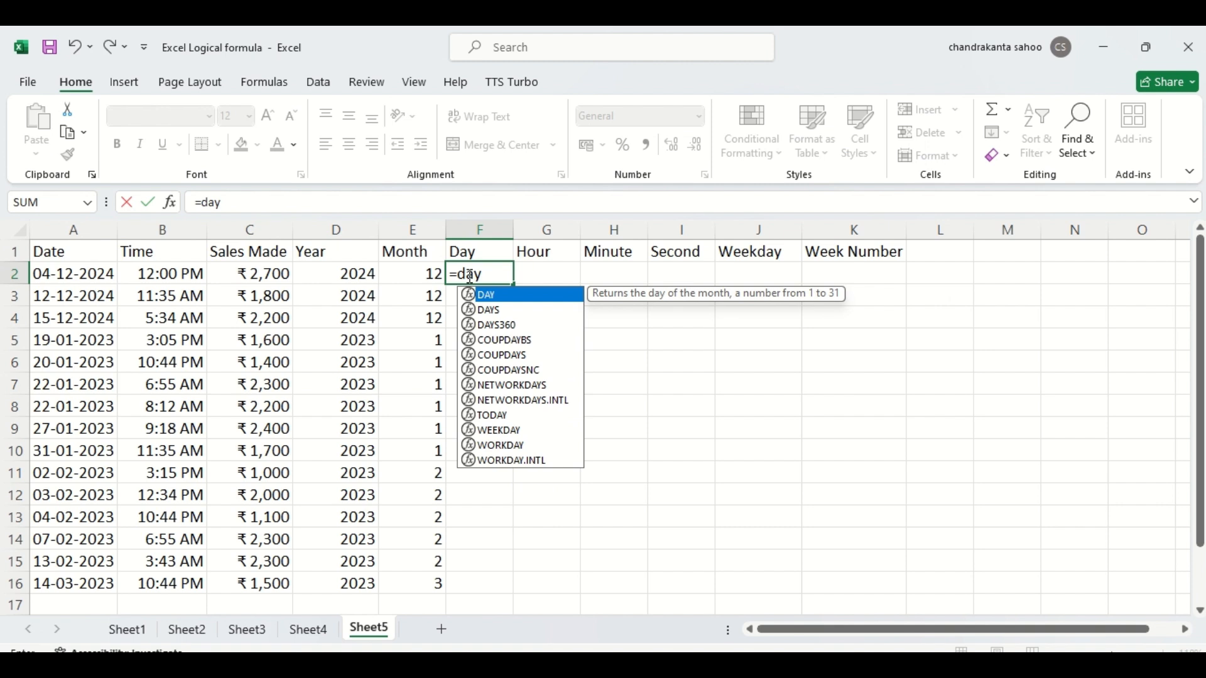
double_click(474, 294)
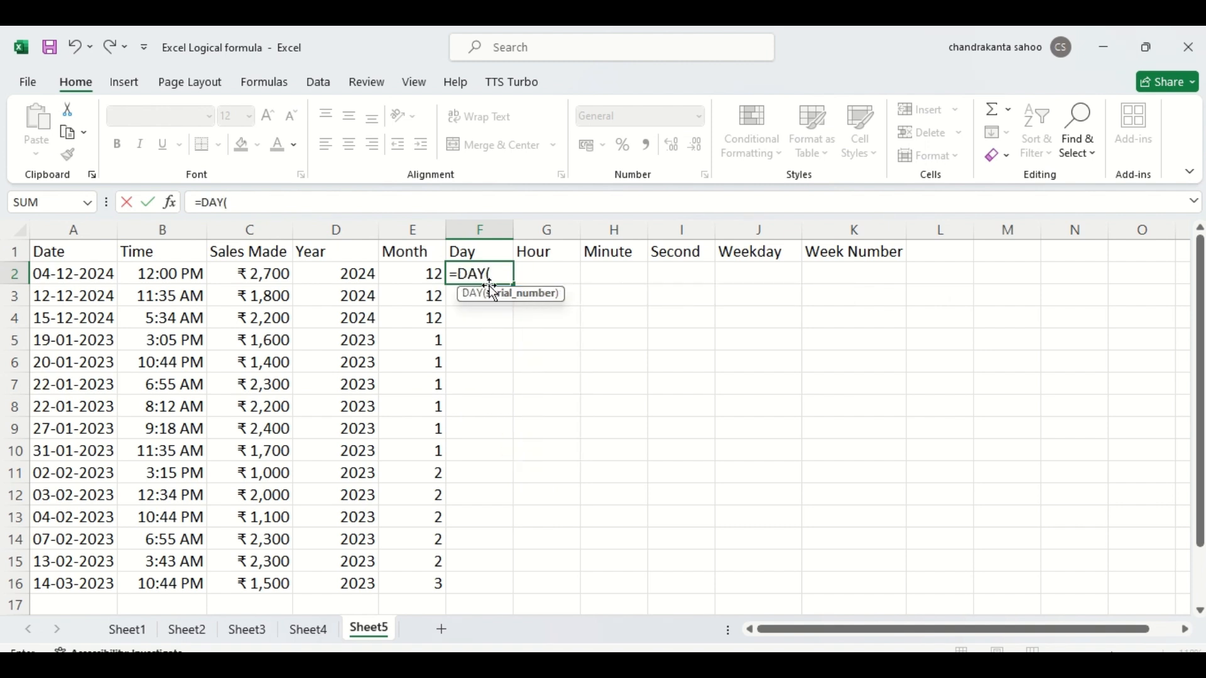
click(62, 275)
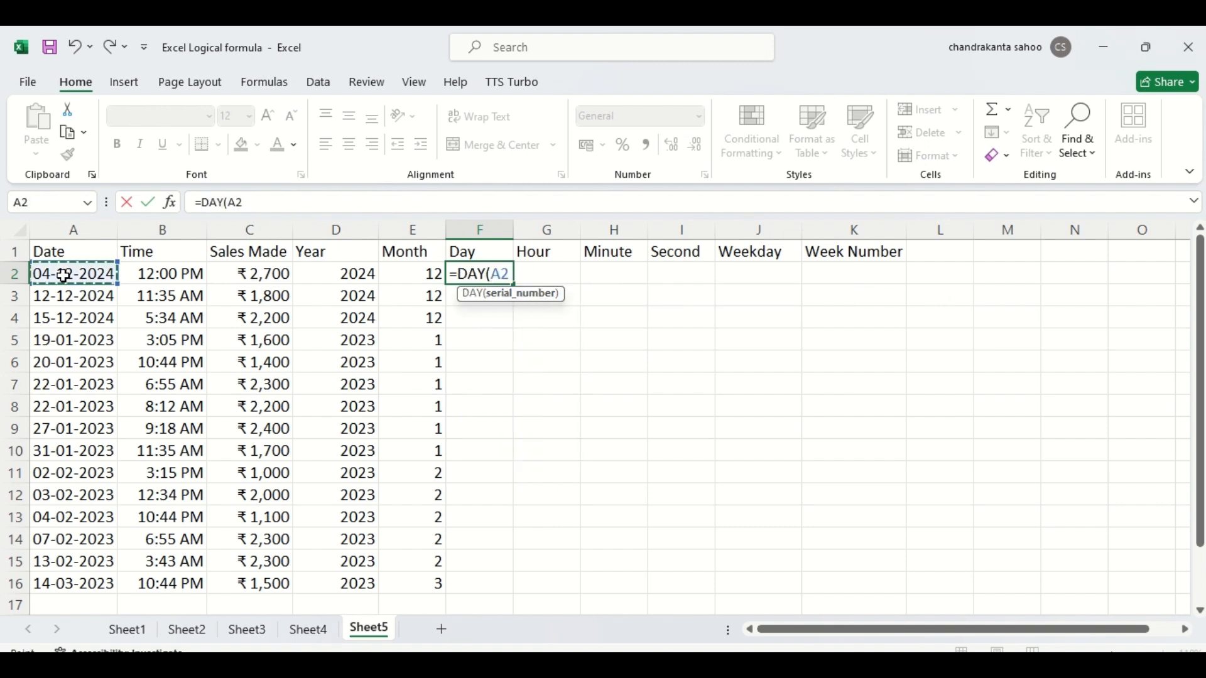
text())
key(Return)
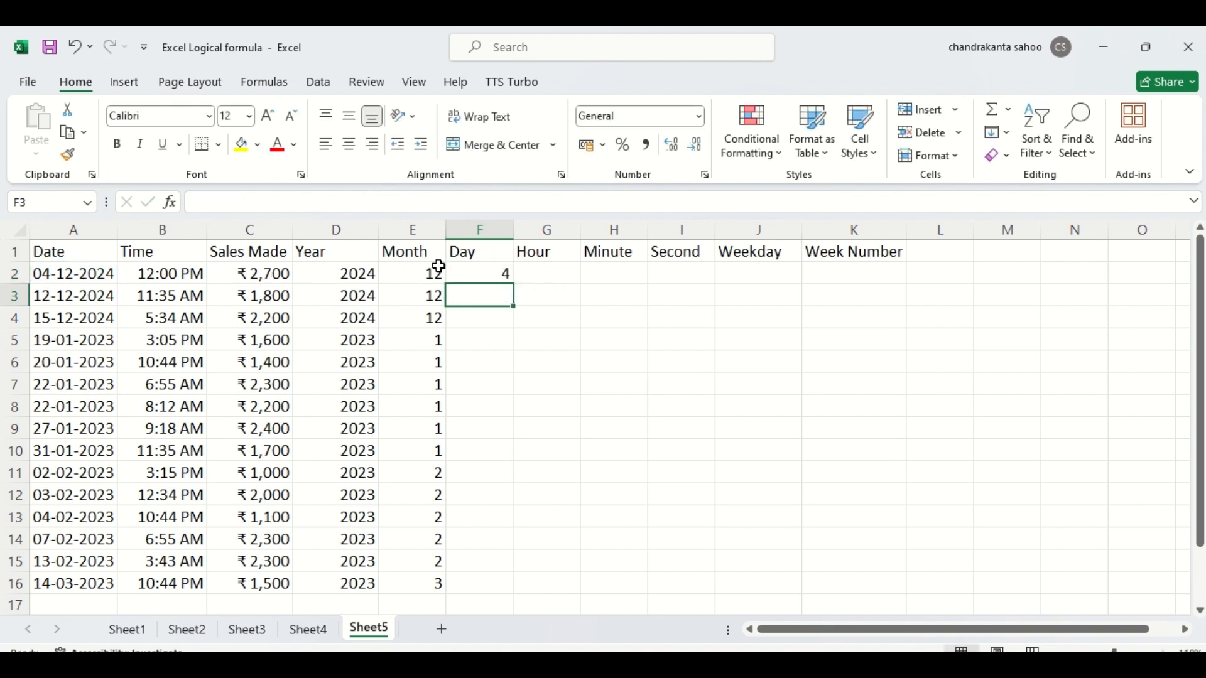
- Enter =HOUR(B2) in cell G2 to extract the hour from the first time
click(555, 271)
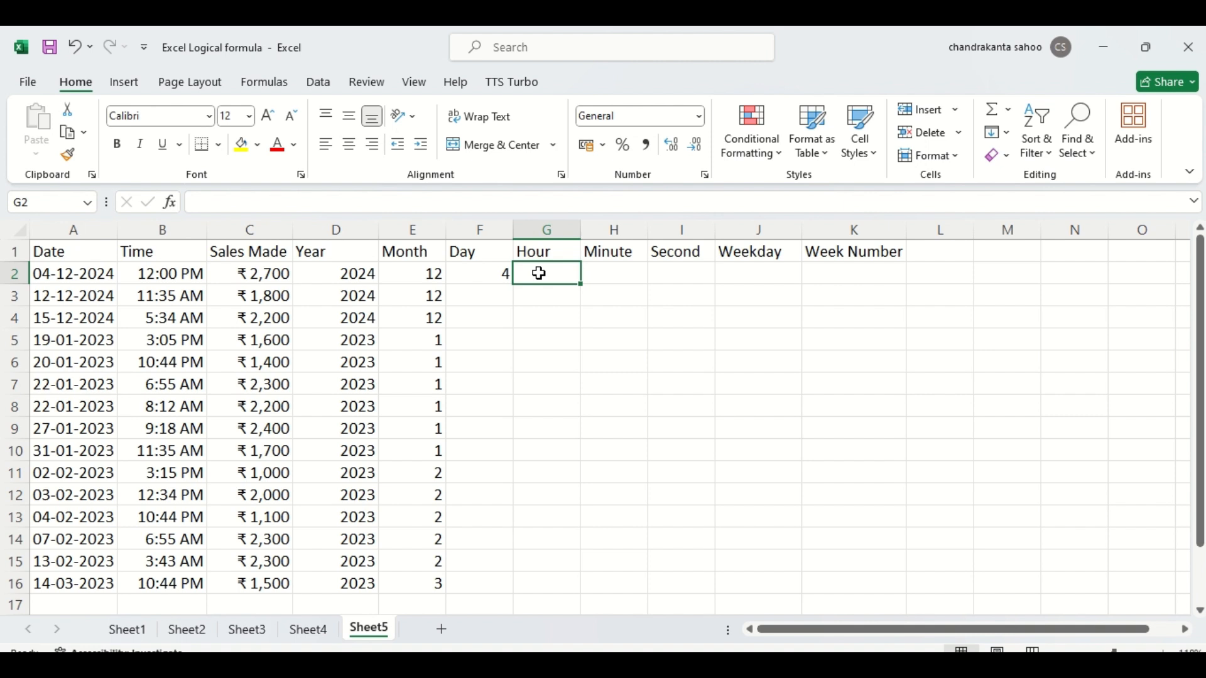
text(=hour)
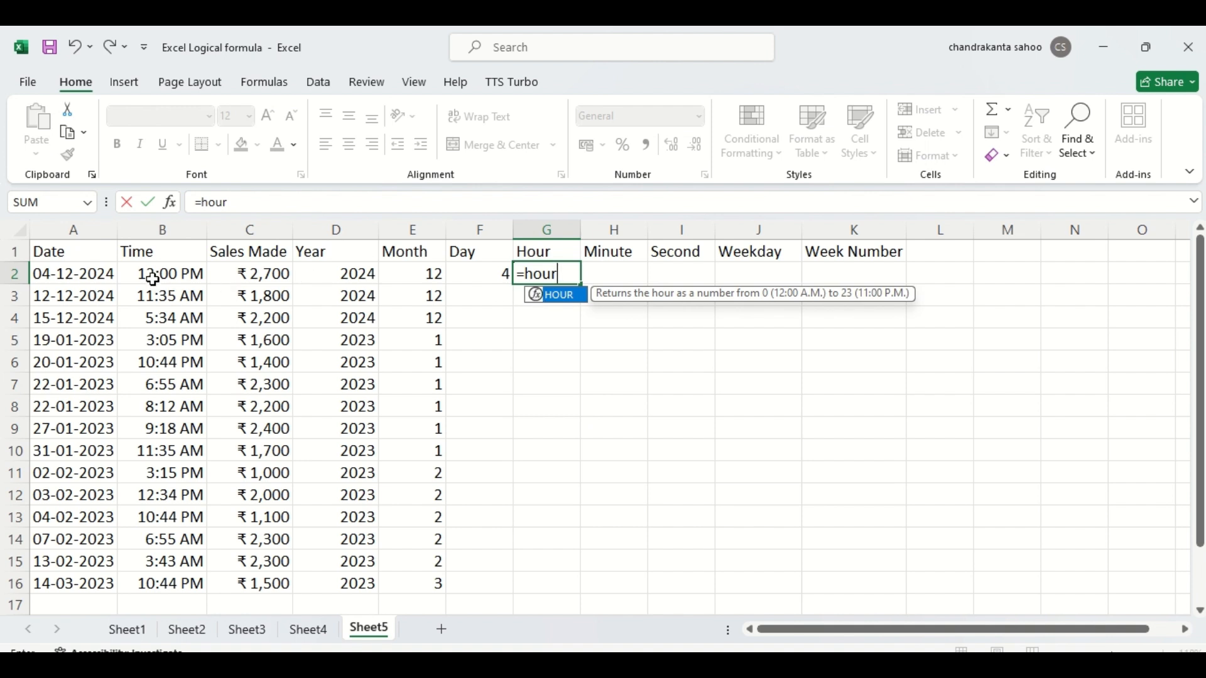
double_click(540, 295)
click(171, 274)
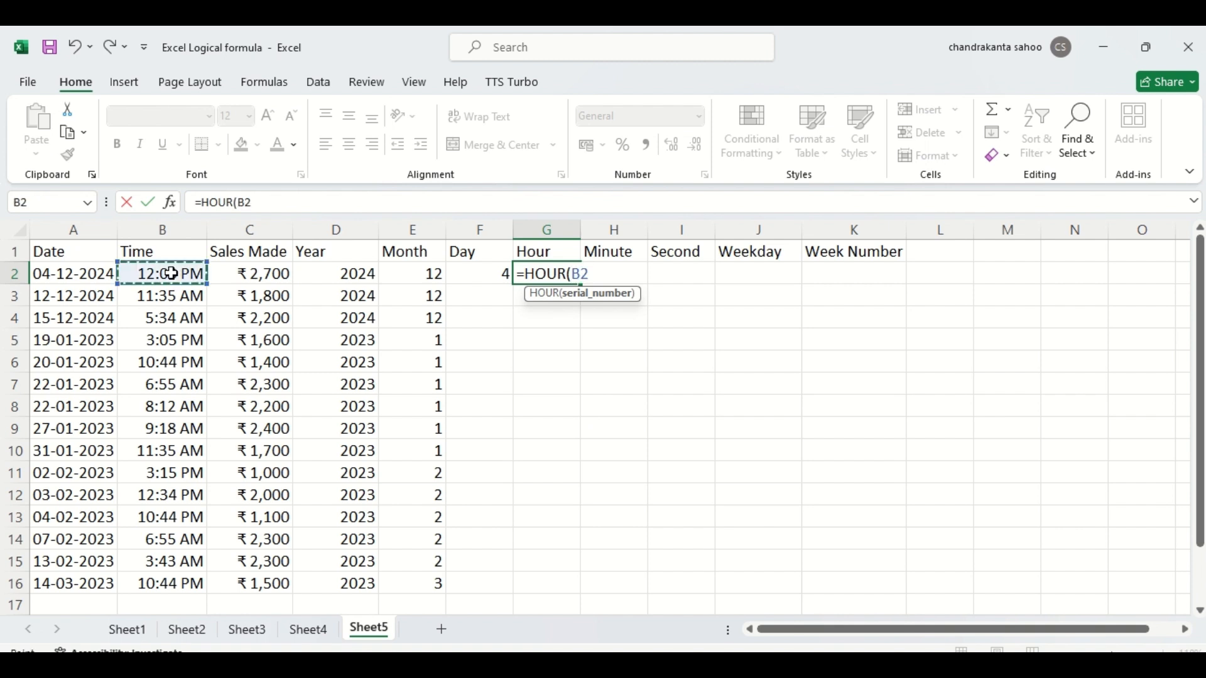
text())
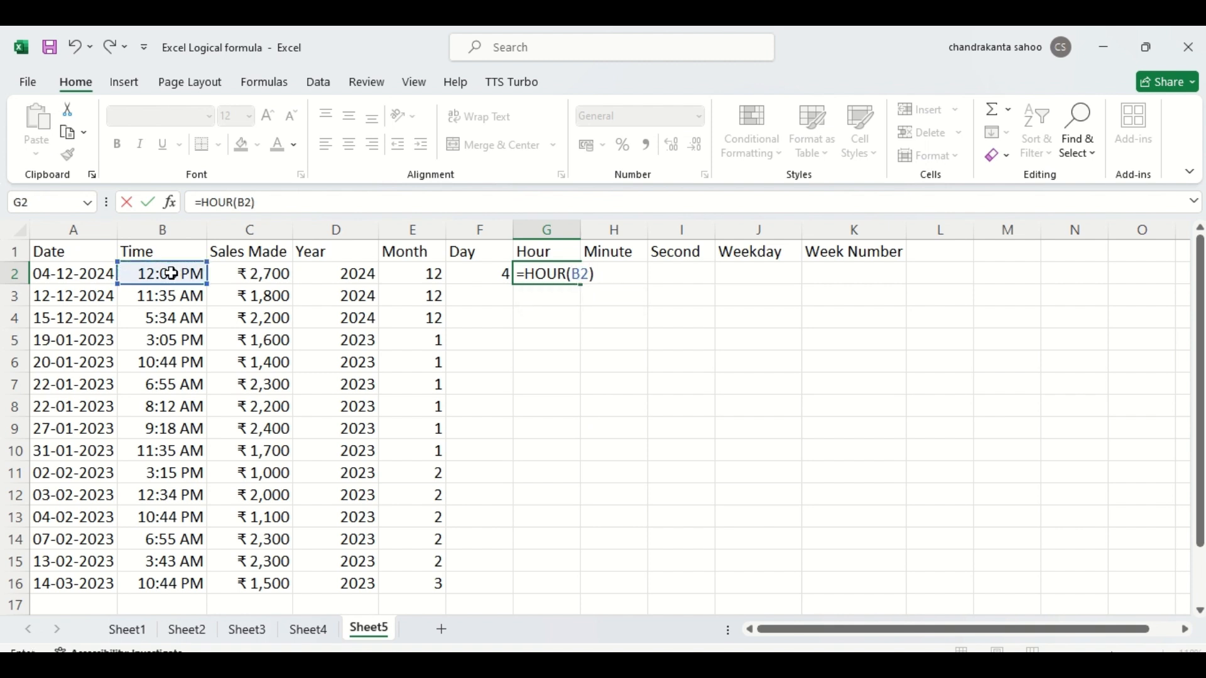
key(Return)
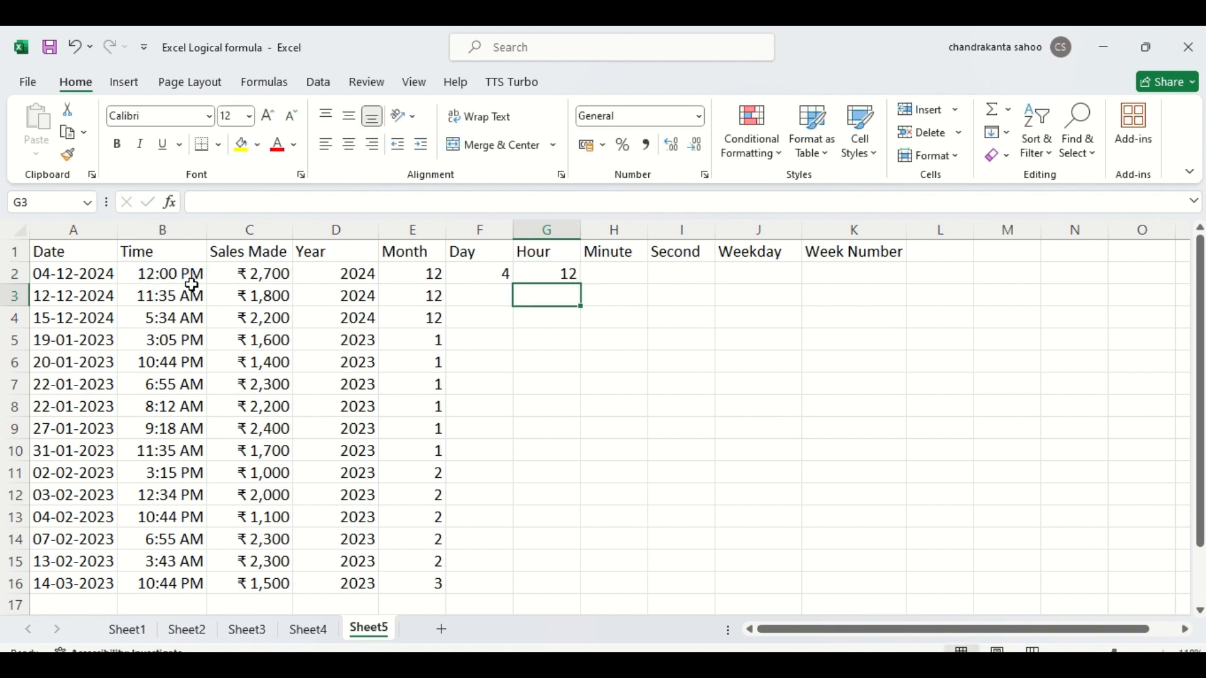
click(571, 273)
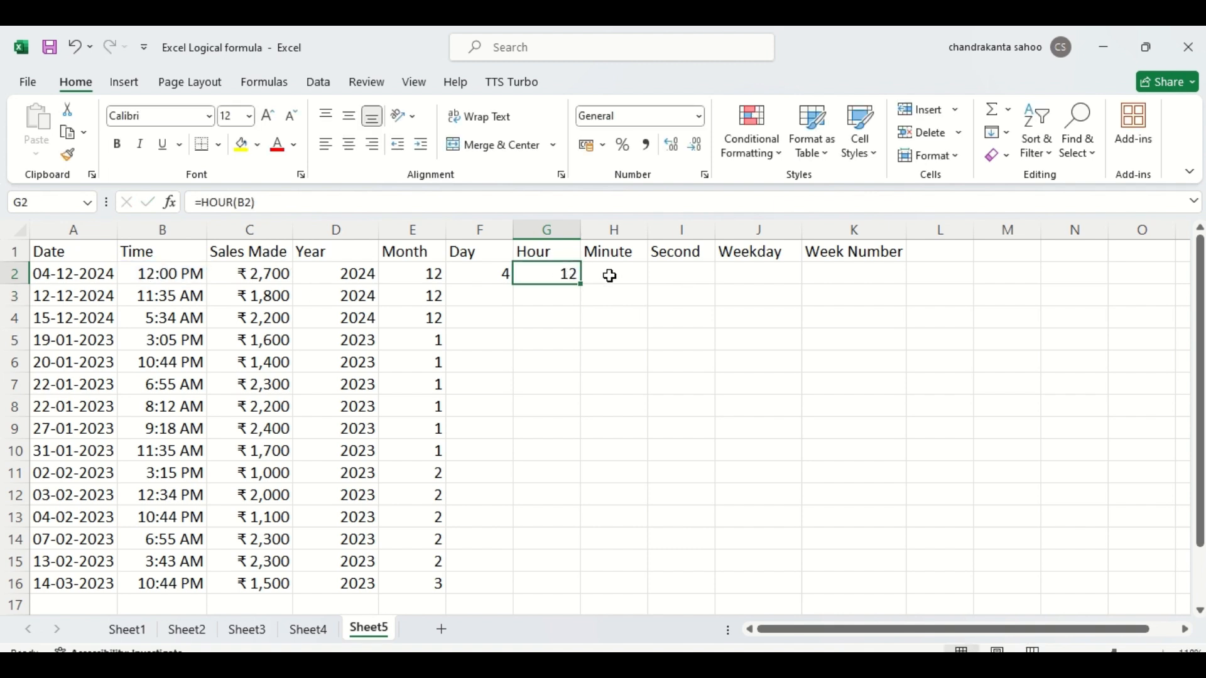
click(610, 276)
- Fill the formulas in F2 and G2 down the Day and Hour columns to row 16
drag(489, 274, 513, 282)
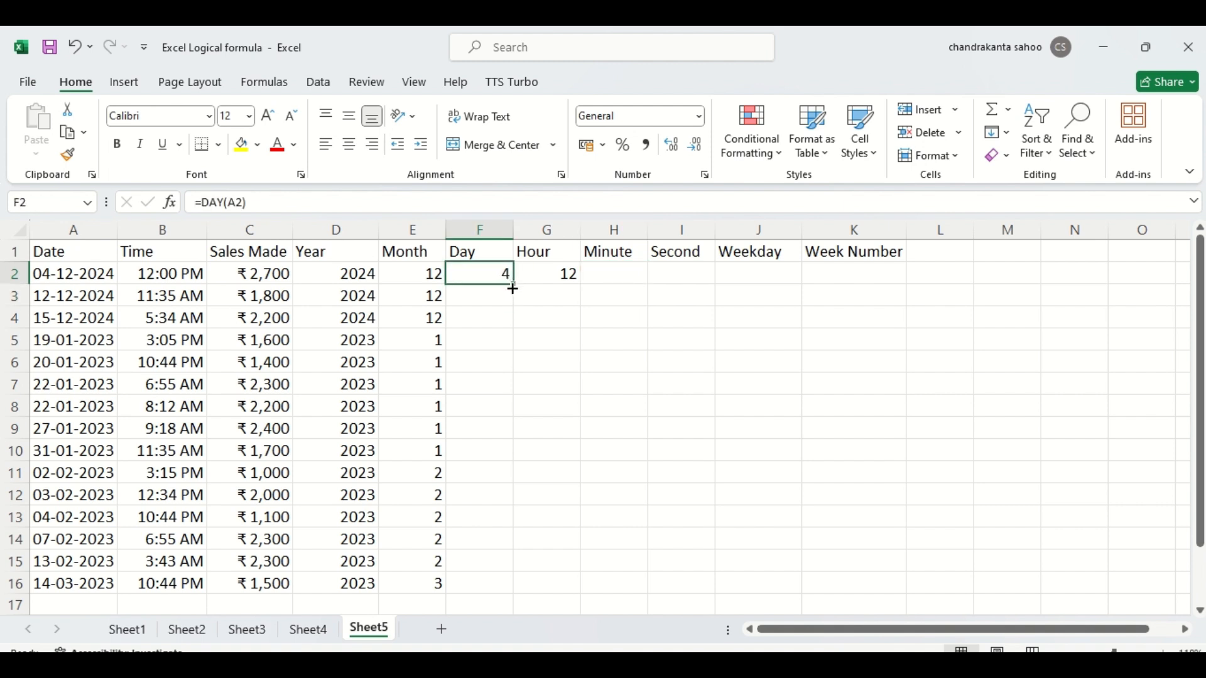
double_click(513, 286)
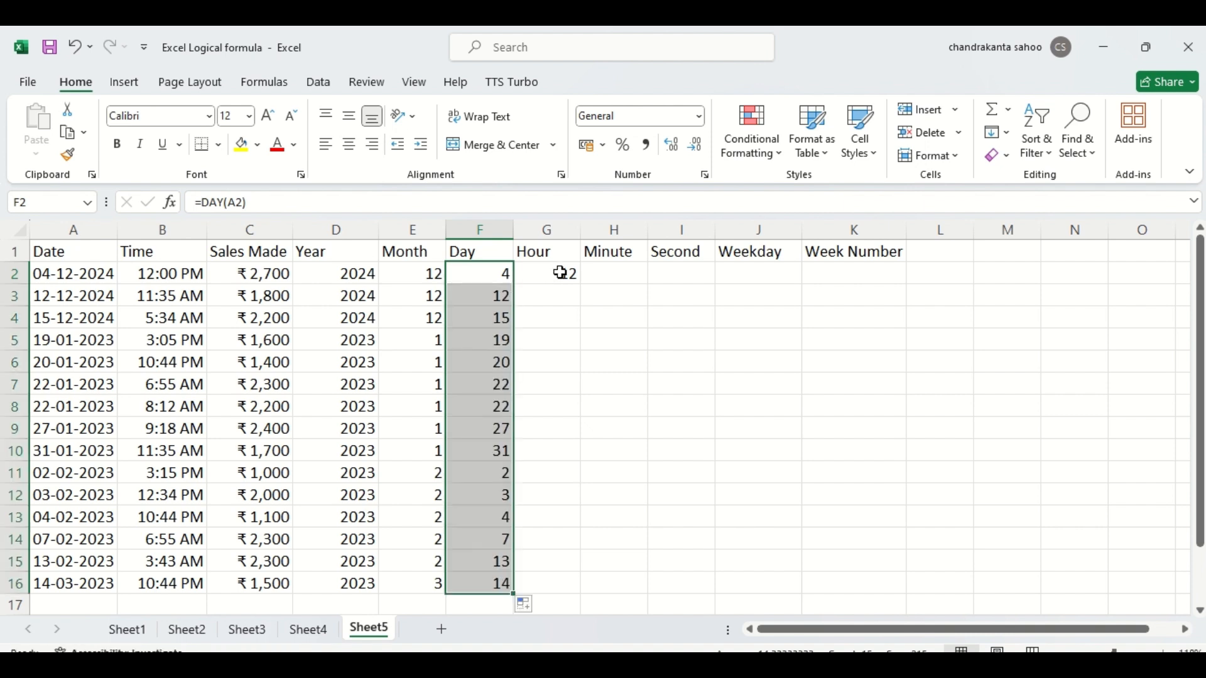
click(560, 274)
drag(577, 276, 582, 277)
click(566, 295)
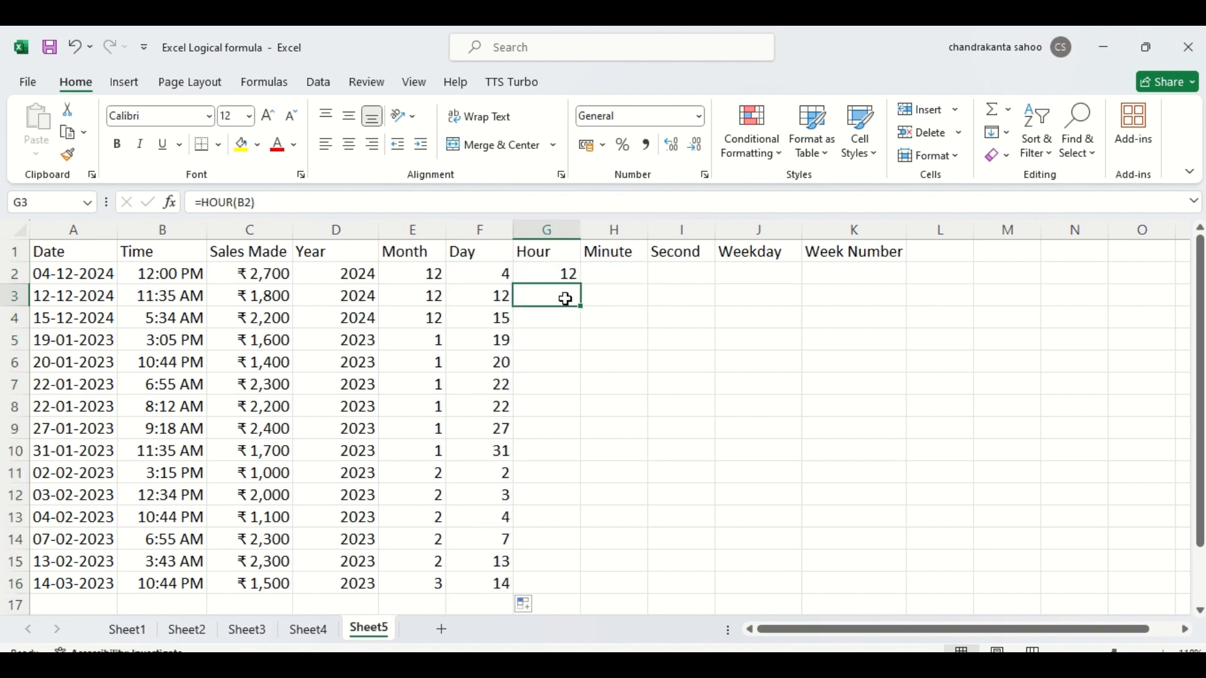
click(564, 274)
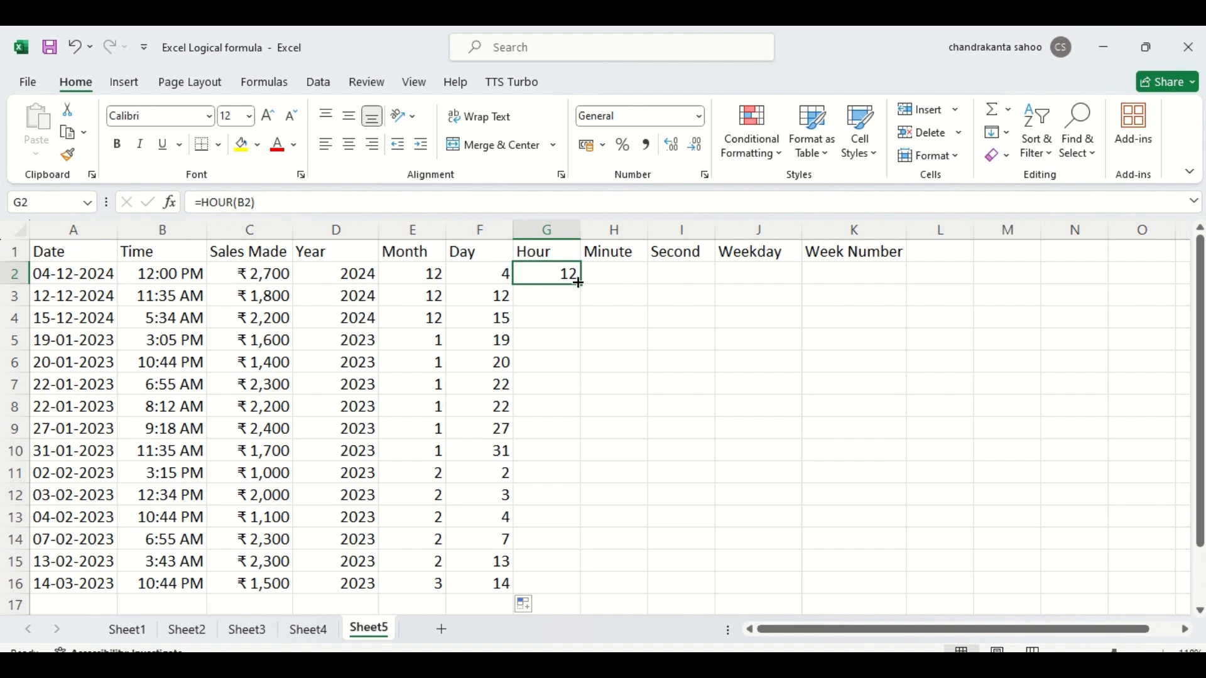
double_click(579, 283)
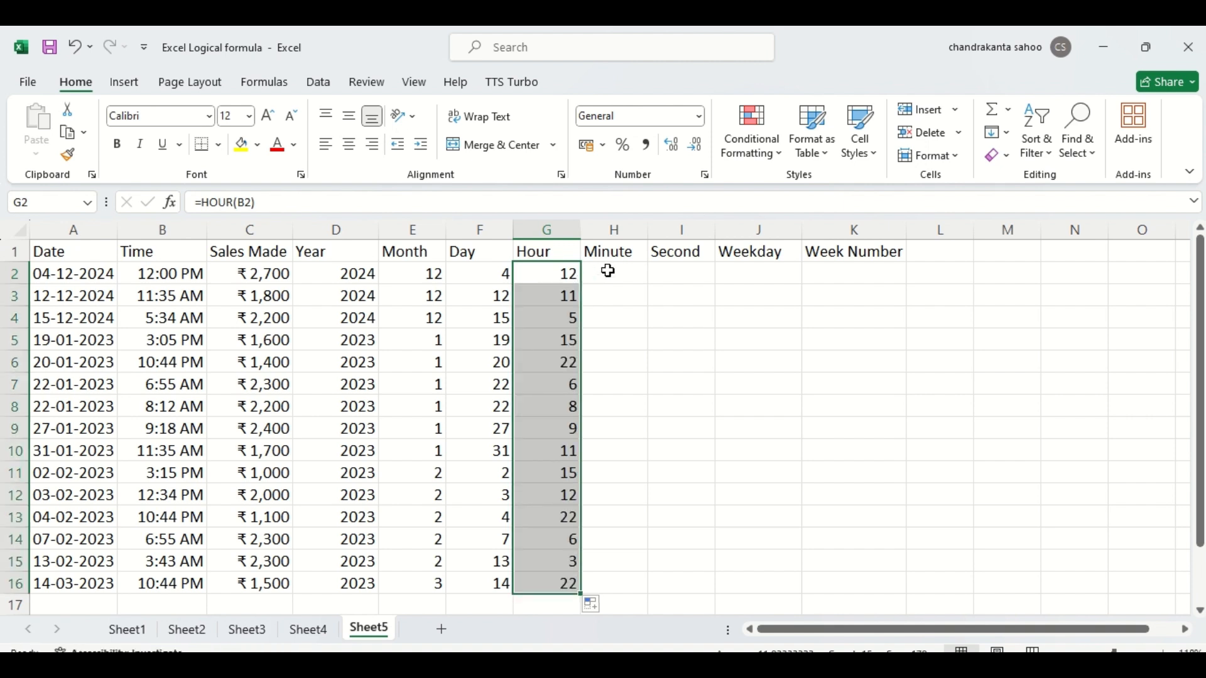
- Enter =MINUTE(B2) in cell H2 and fill it down the Minute column to row 16
click(608, 272)
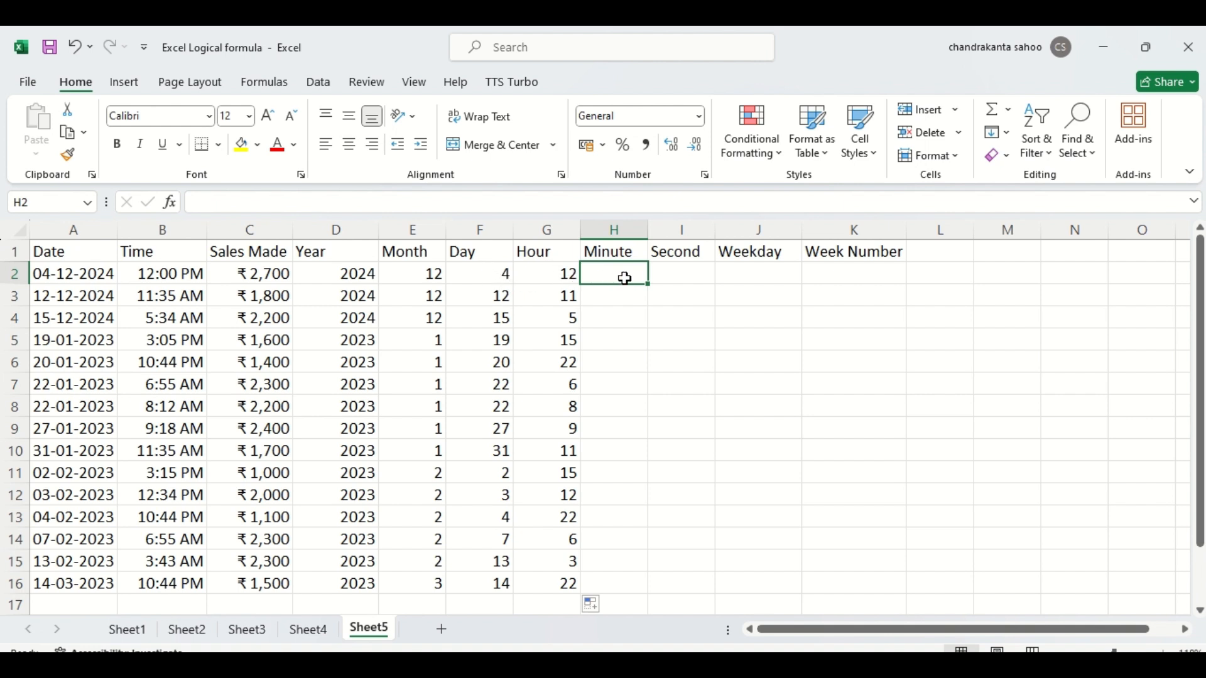
text(=min)
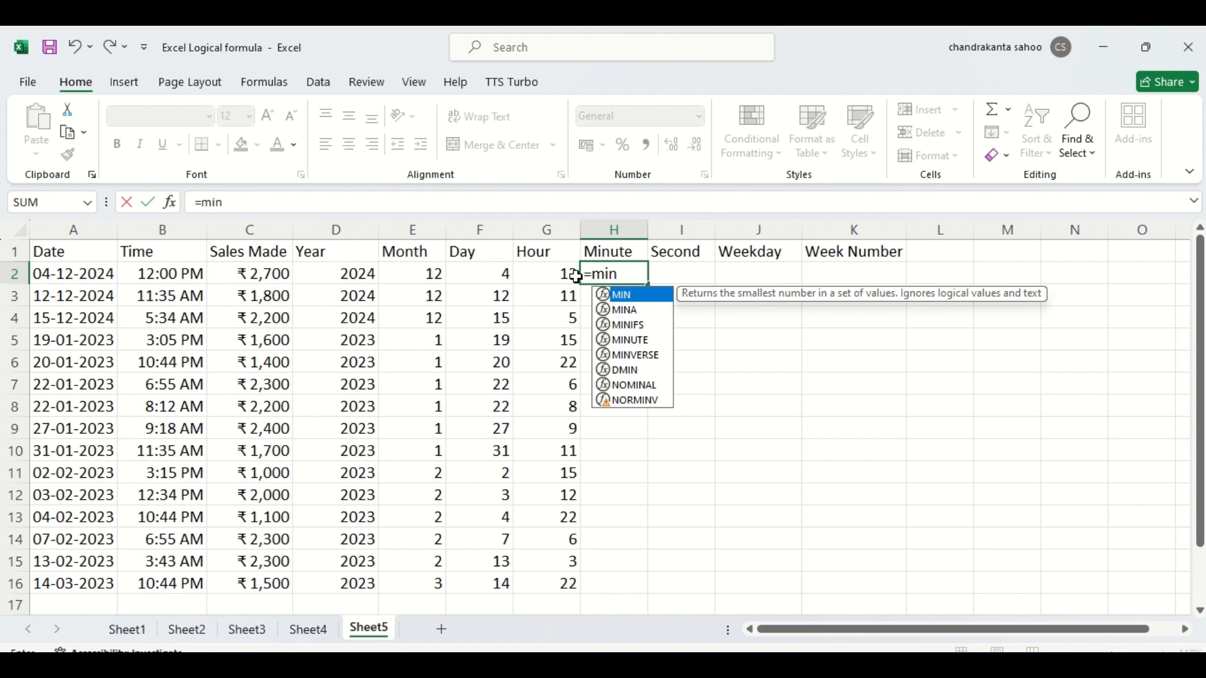
double_click(606, 344)
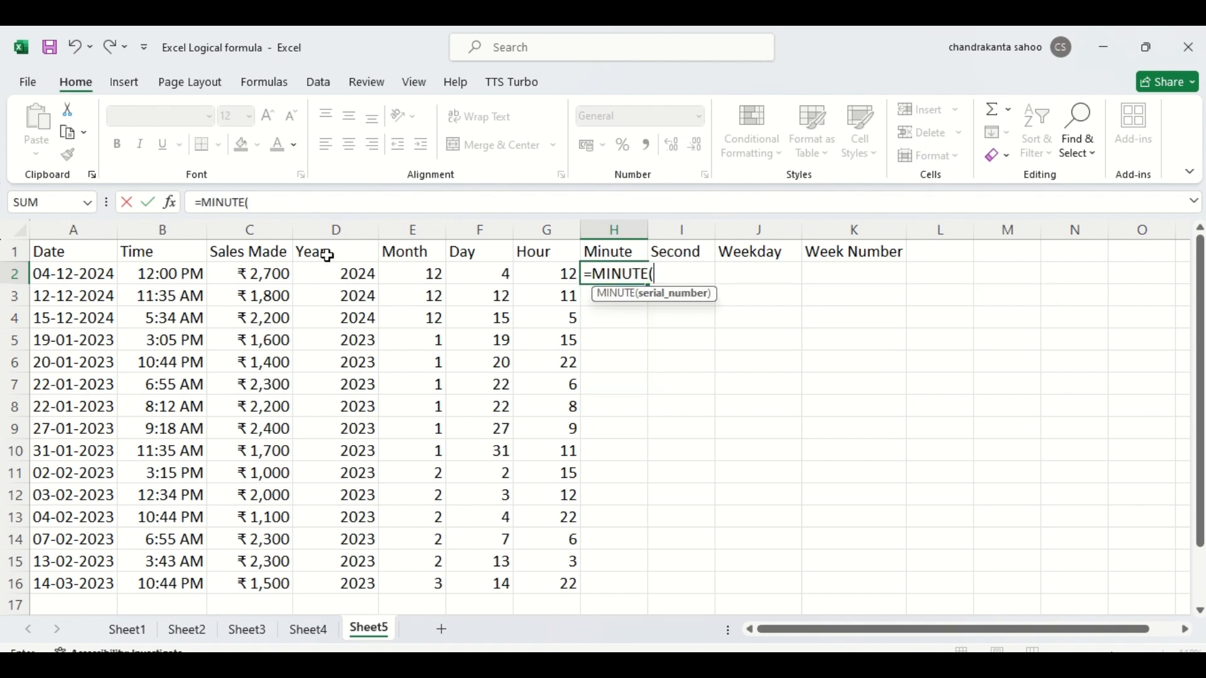
click(180, 274)
text())
key(Return)
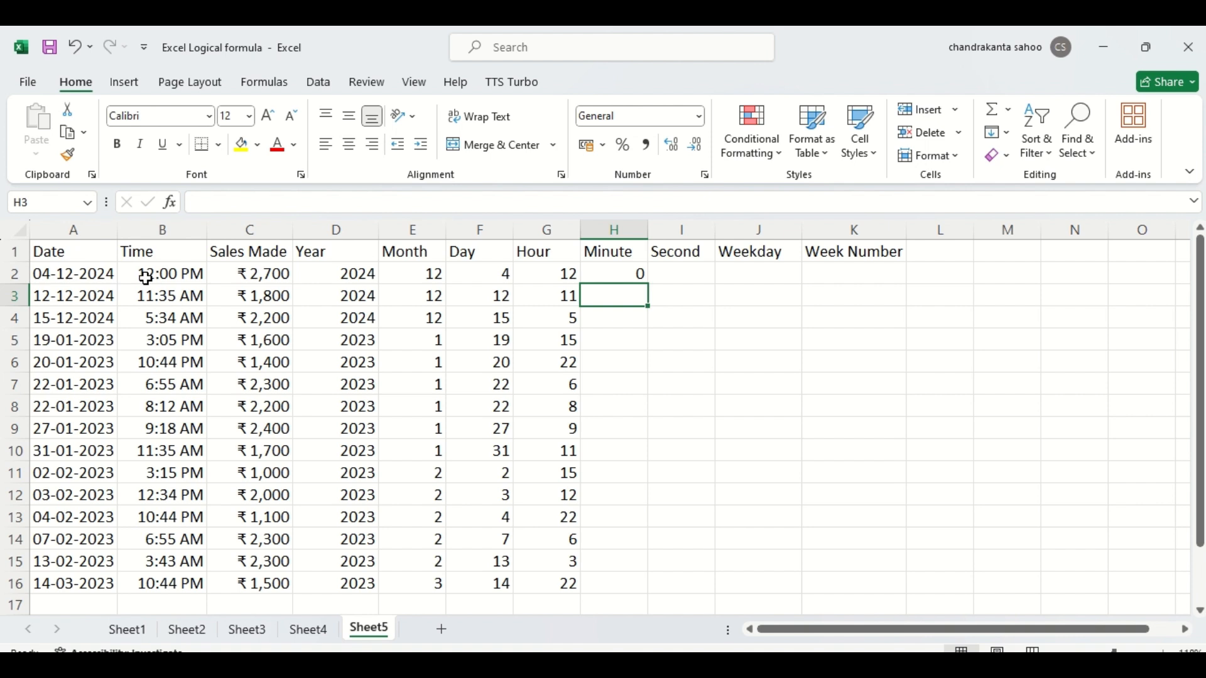
click(618, 273)
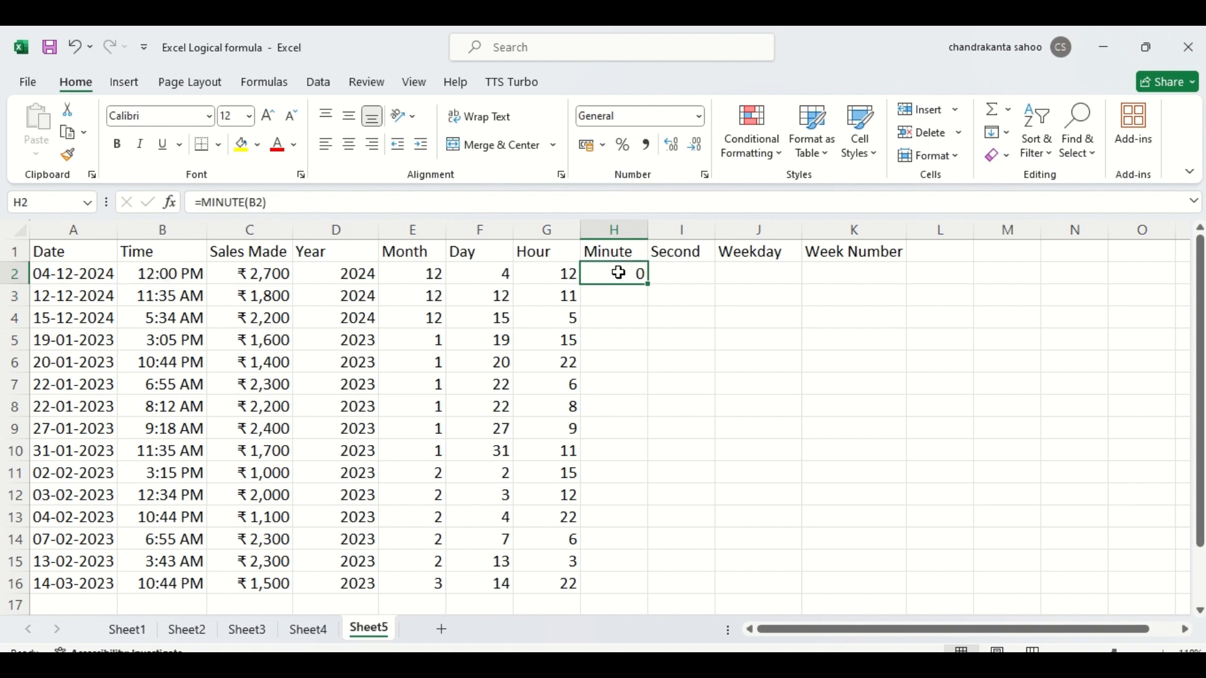
double_click(648, 287)
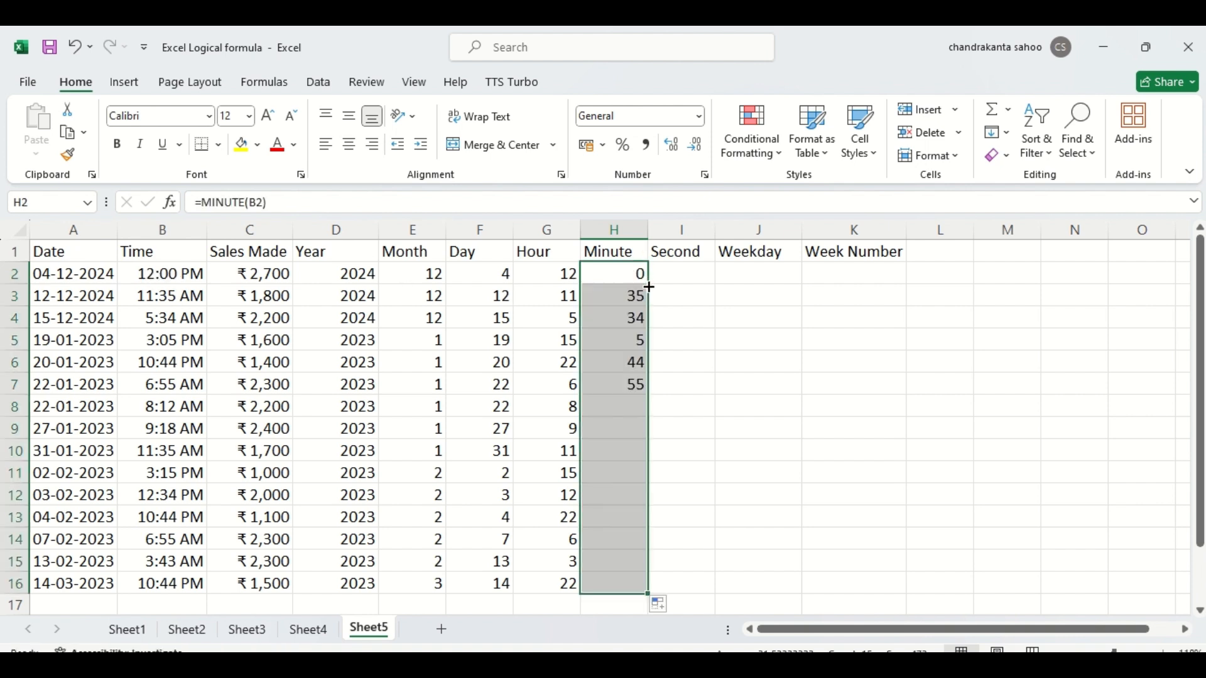
- Enter =SECOND(B2) in cell I2 to extract the seconds from the first time
click(686, 270)
text(=)
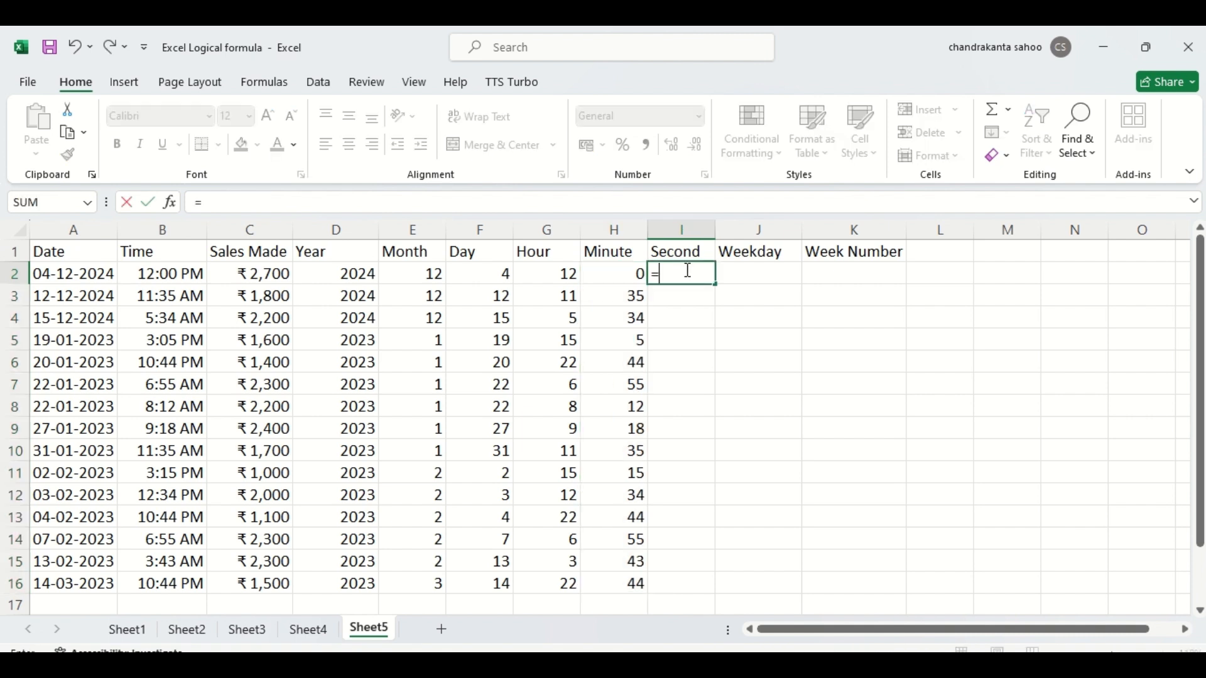
text(second)
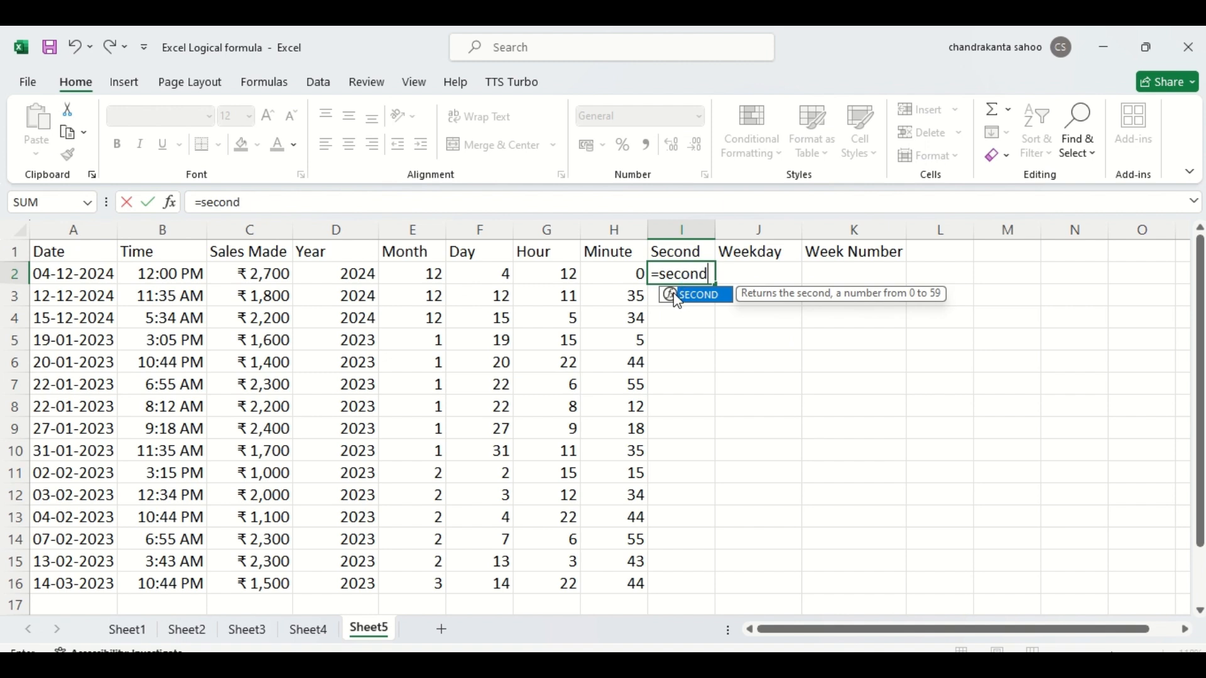
double_click(677, 295)
click(170, 275)
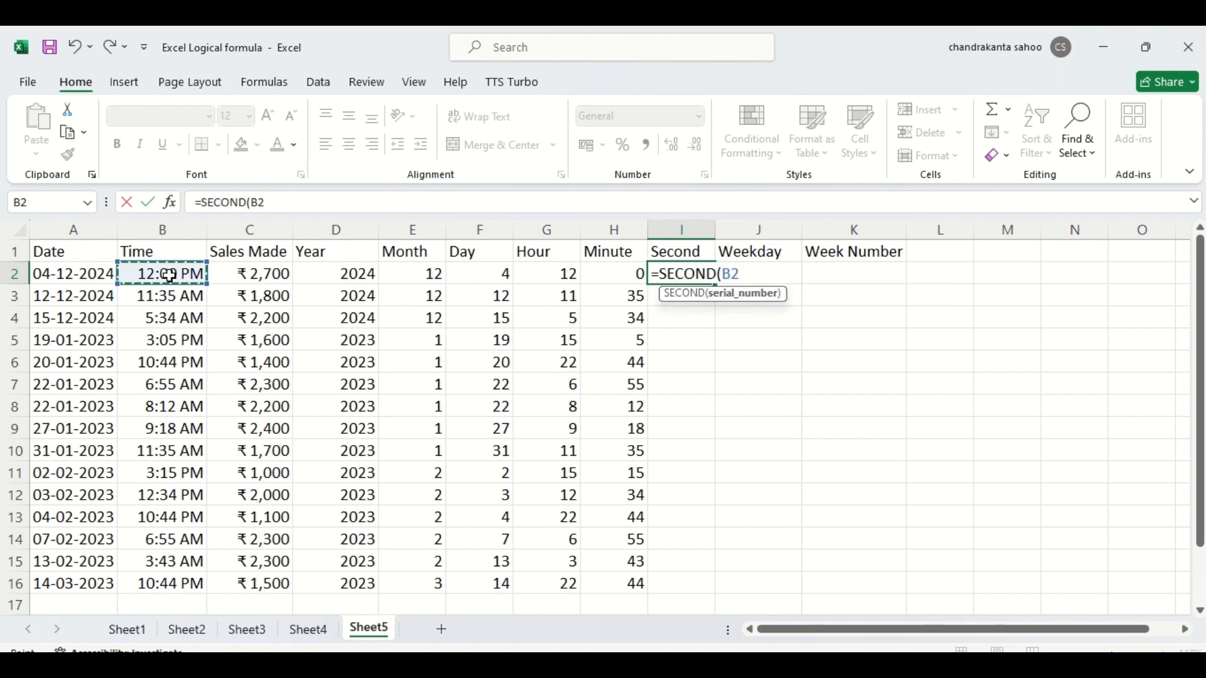
text())
key(Return)
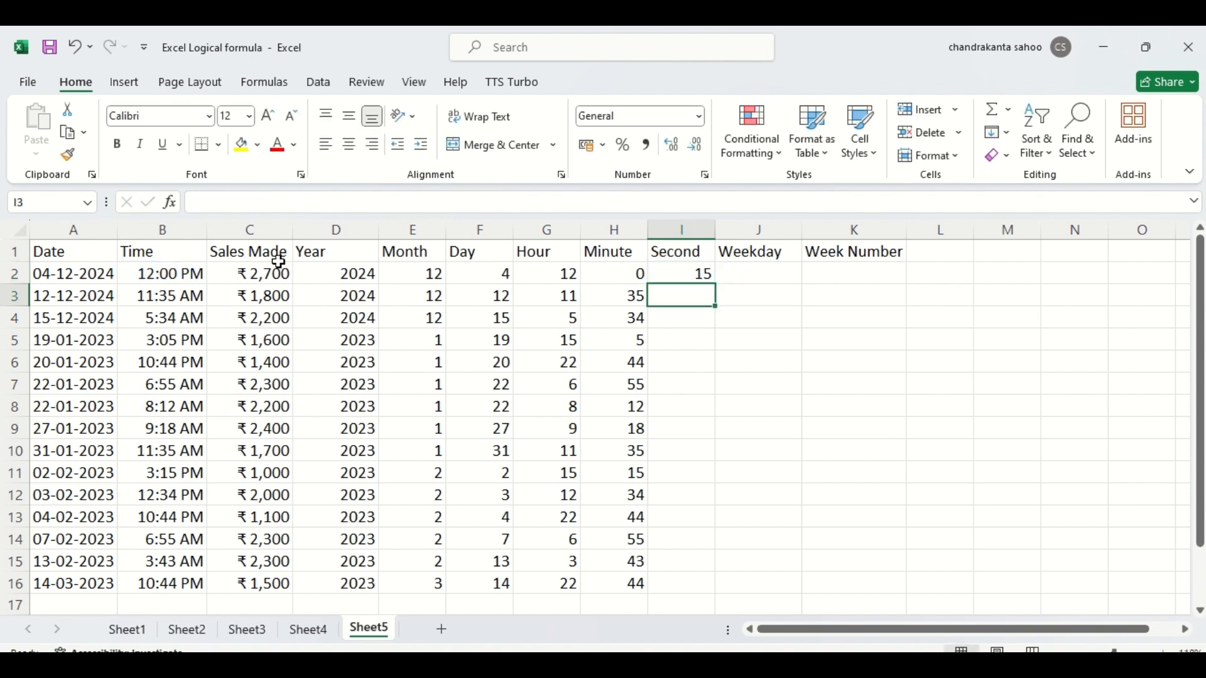
- Check the full time stored in B2, and fill the SECOND formula down the Second column to row 16
click(170, 275)
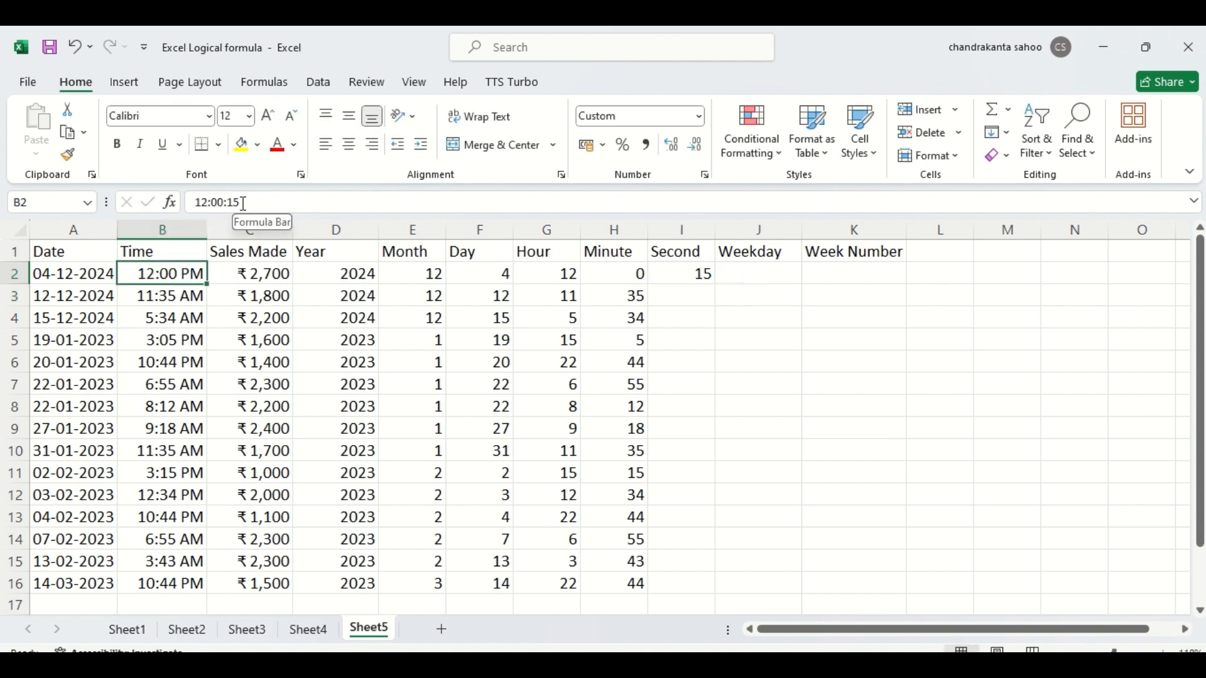
click(694, 272)
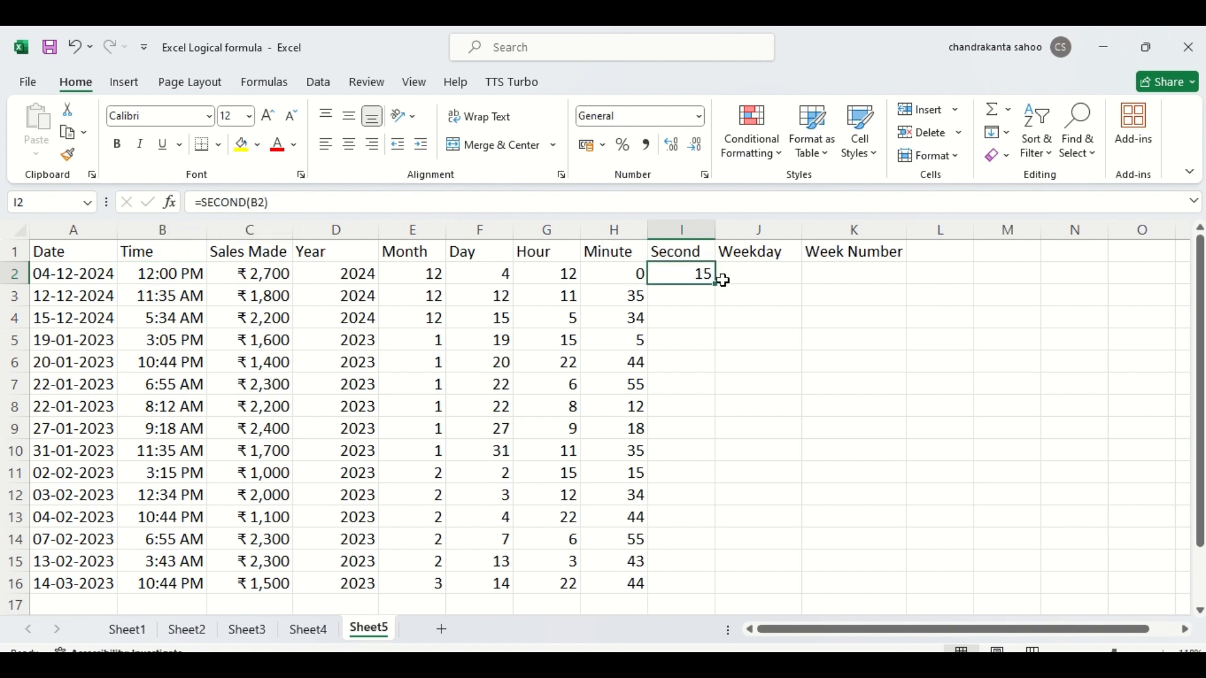
double_click(714, 285)
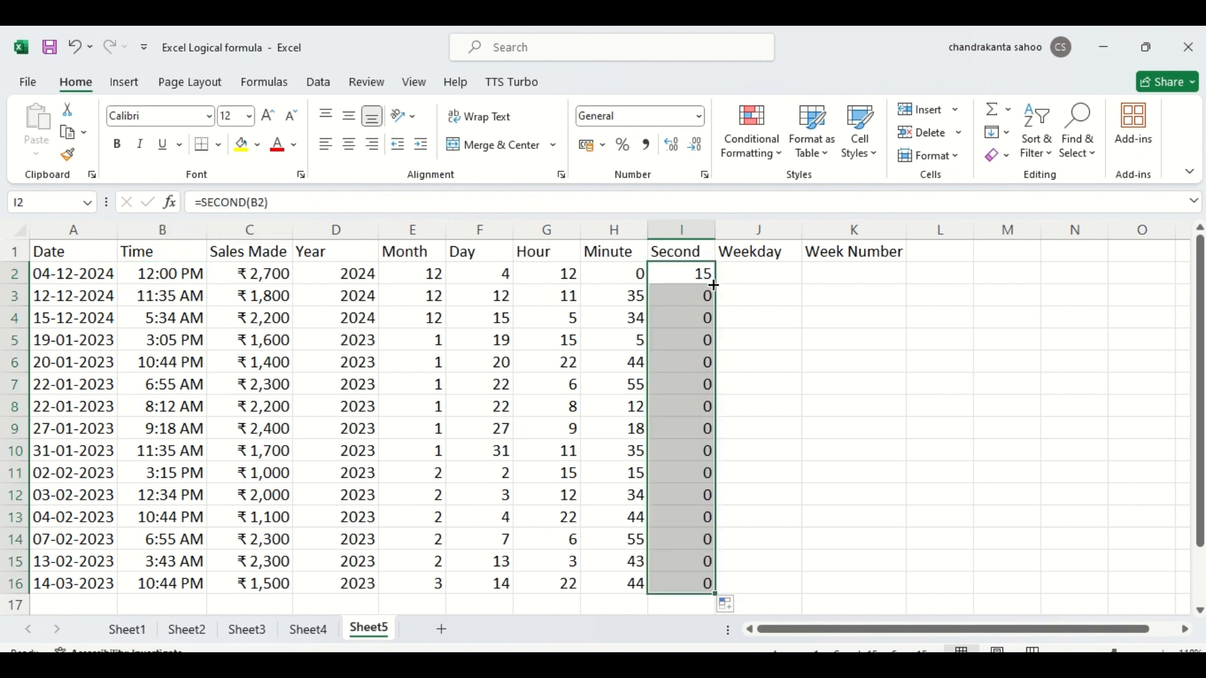
- Review the formulas filled down the Second column
click(699, 354)
key(Down)
key(Down)
key(Down)
key(Down)
key(Down)
key(Down)
key(Down)
key(Down)
key(Down)
key(Down)
key(Down)
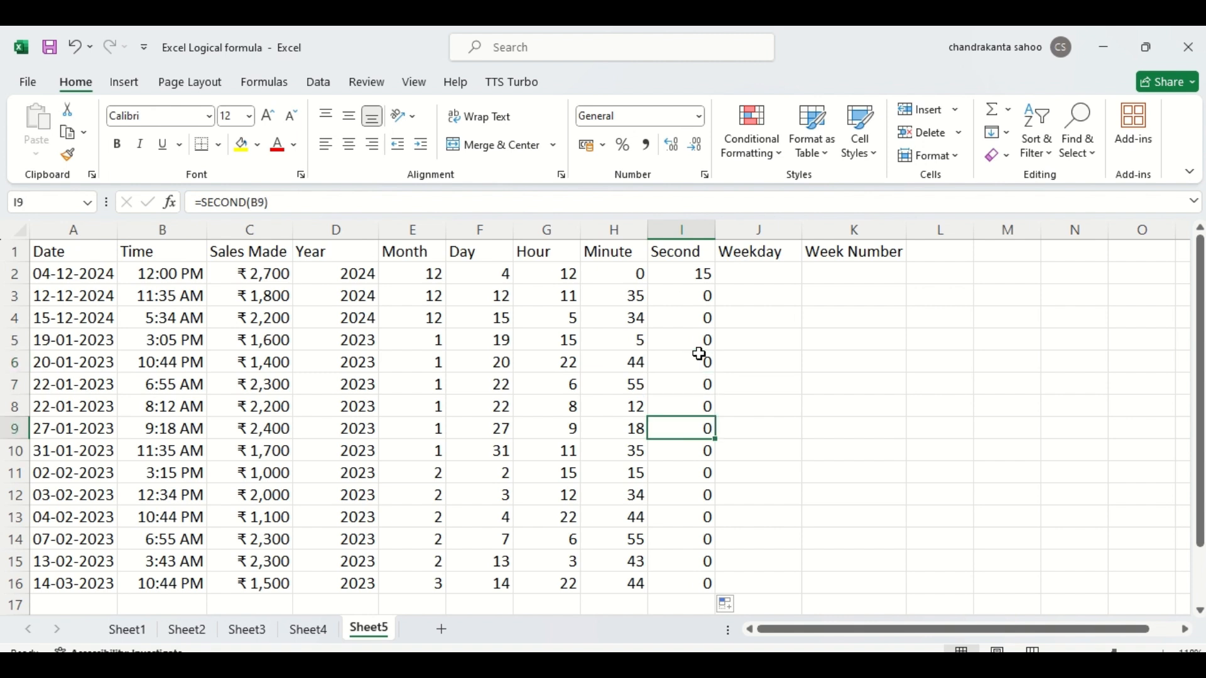
key(Up)
key(Up)
key(Up)
key(Up)
key(Up)
key(Up)
key(Up)
key(Up)
key(Up)
key(Up)
key(Up)
key(Up)
key(Up)
key(Up)
key(Up)
key(Up)
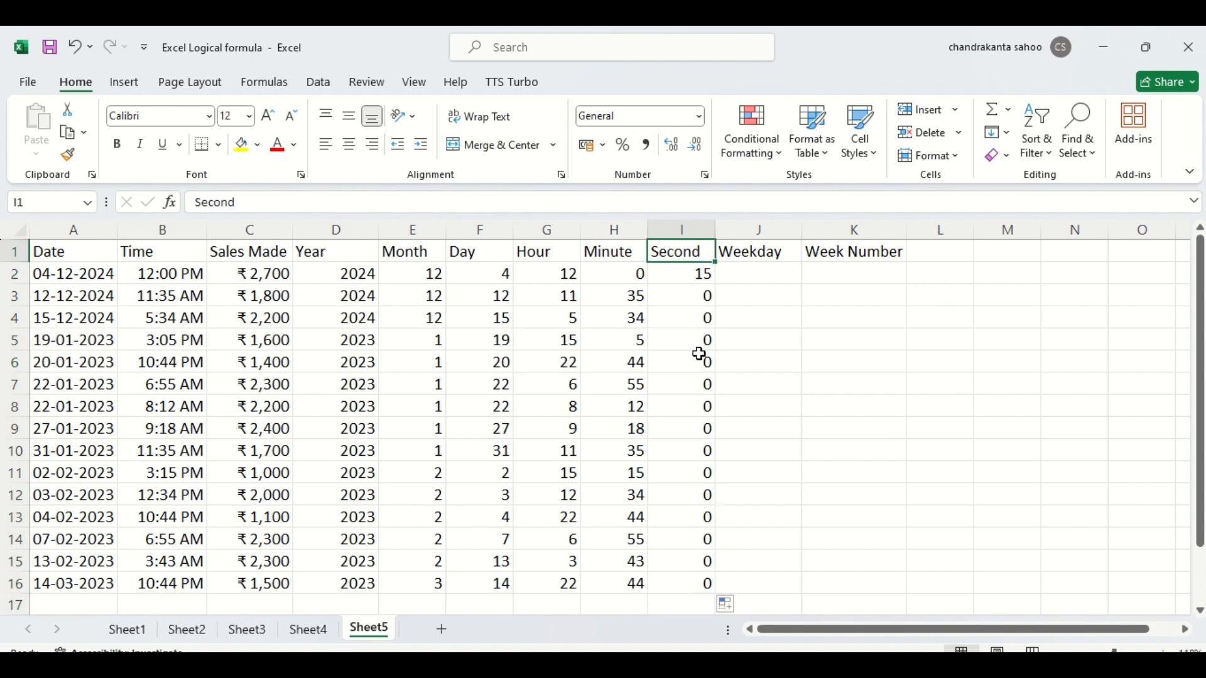
- Enter =WEEKDAY(A2) in cell J2 to get the weekday number of the first date, leaving out the return type
click(750, 274)
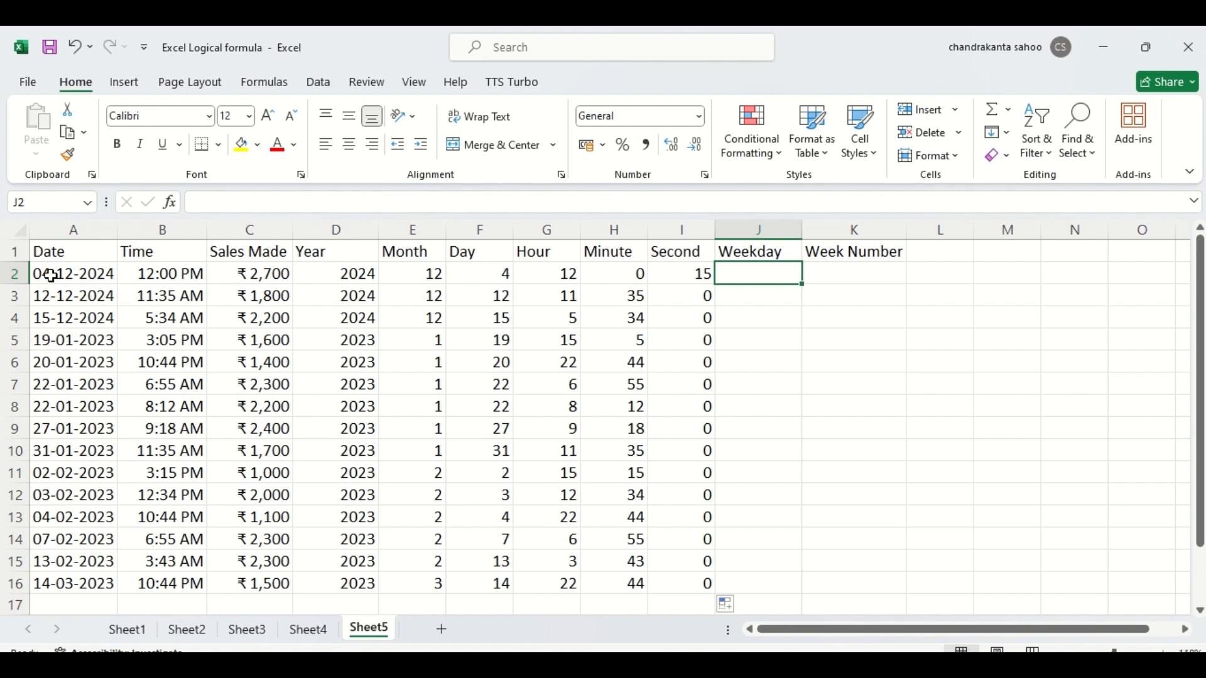
text(=)
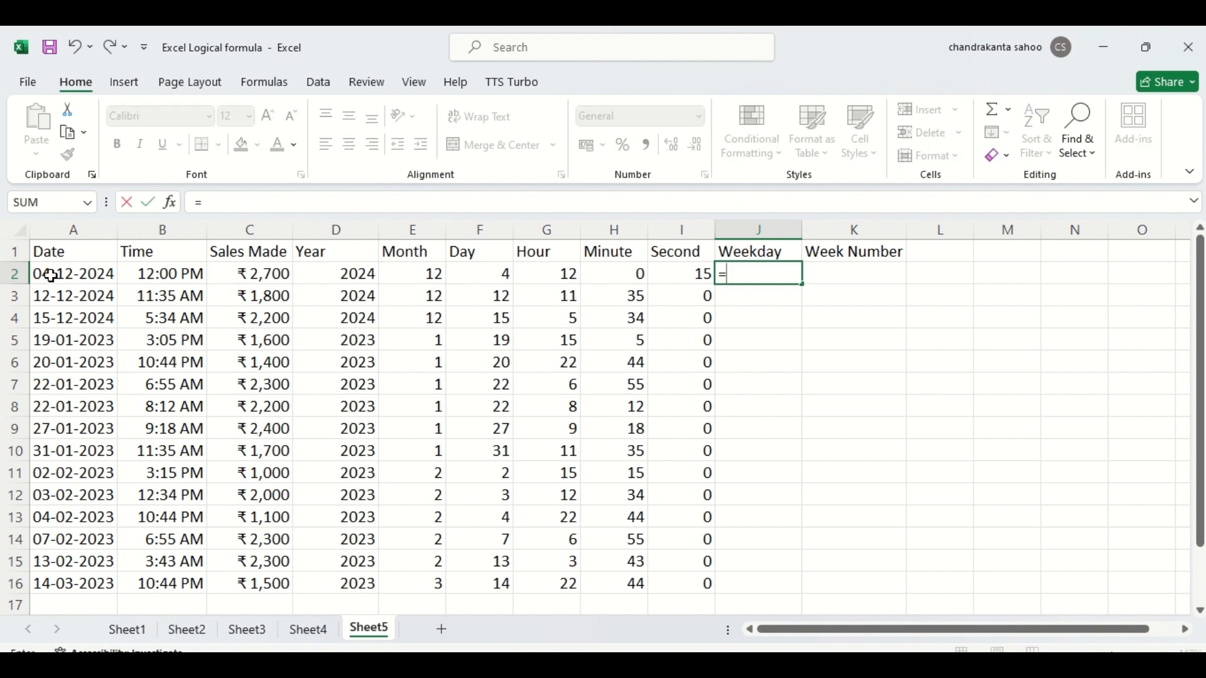
text(wea)
key(BackSpace)
key(BackSpace)
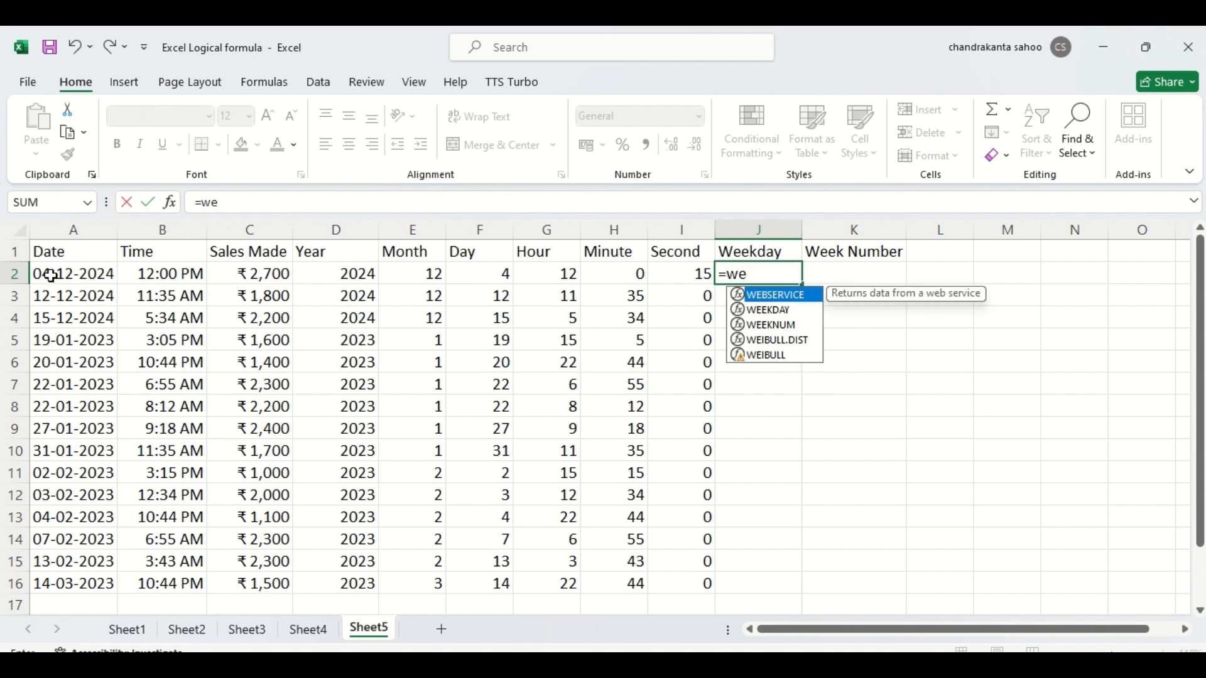
text(e)
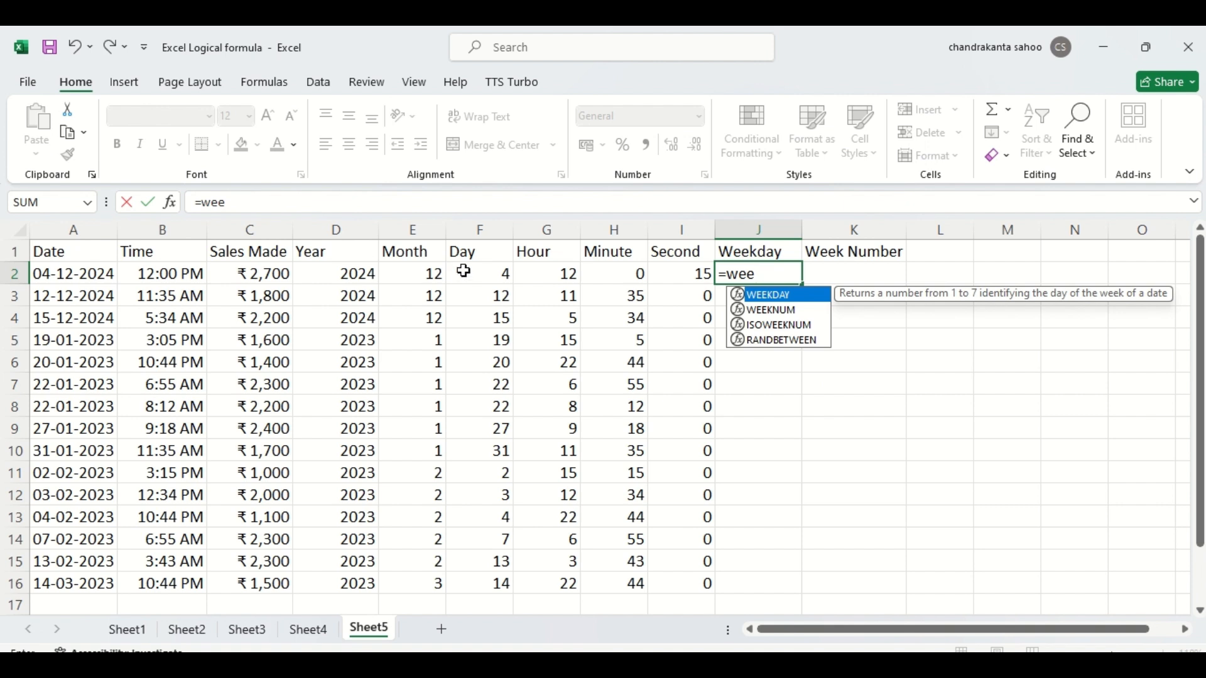
double_click(739, 295)
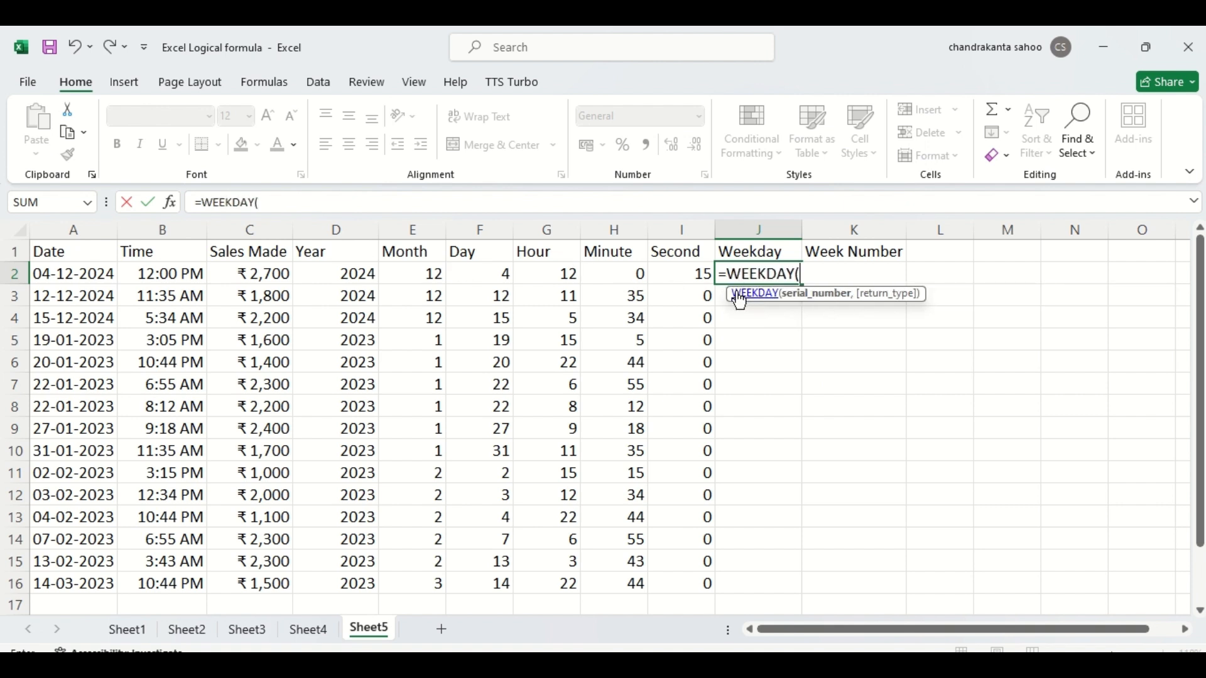
click(83, 272)
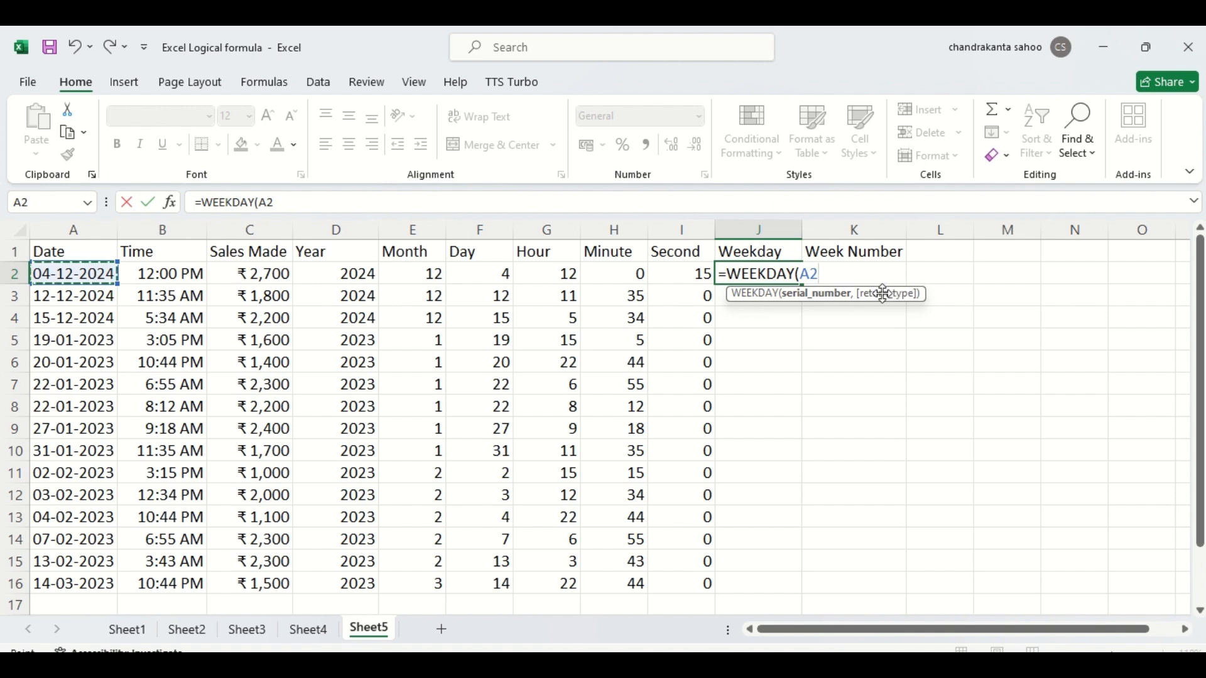
text(,)
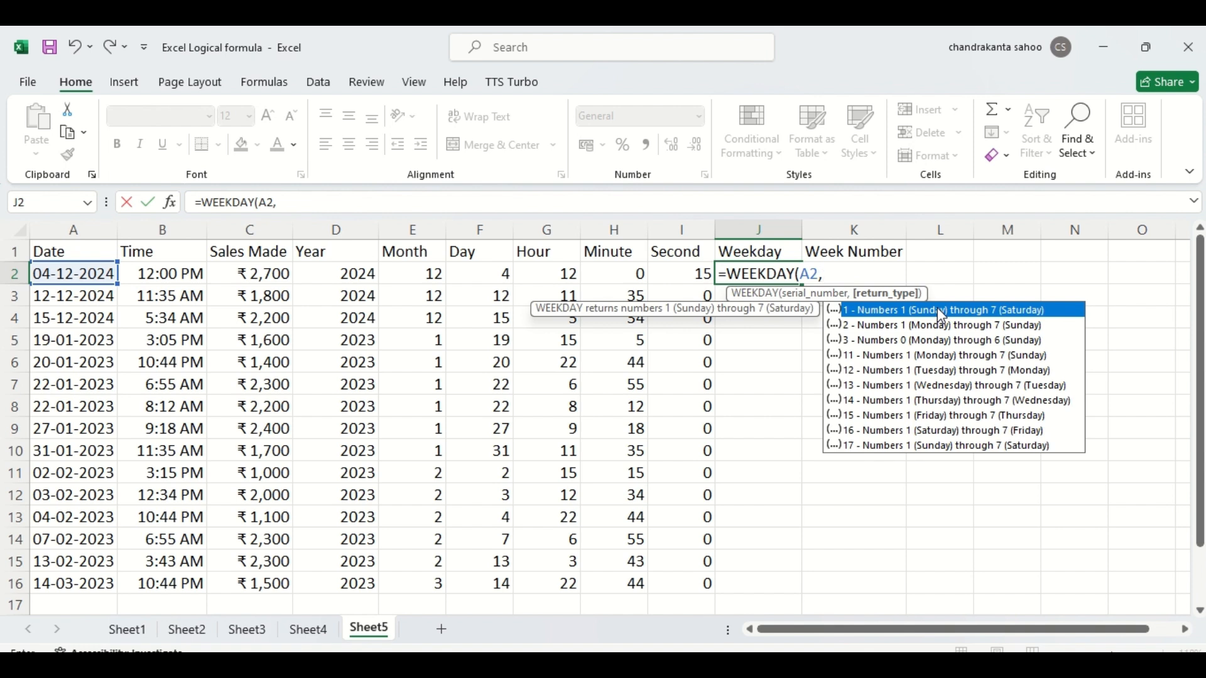
key(BackSpace)
text())
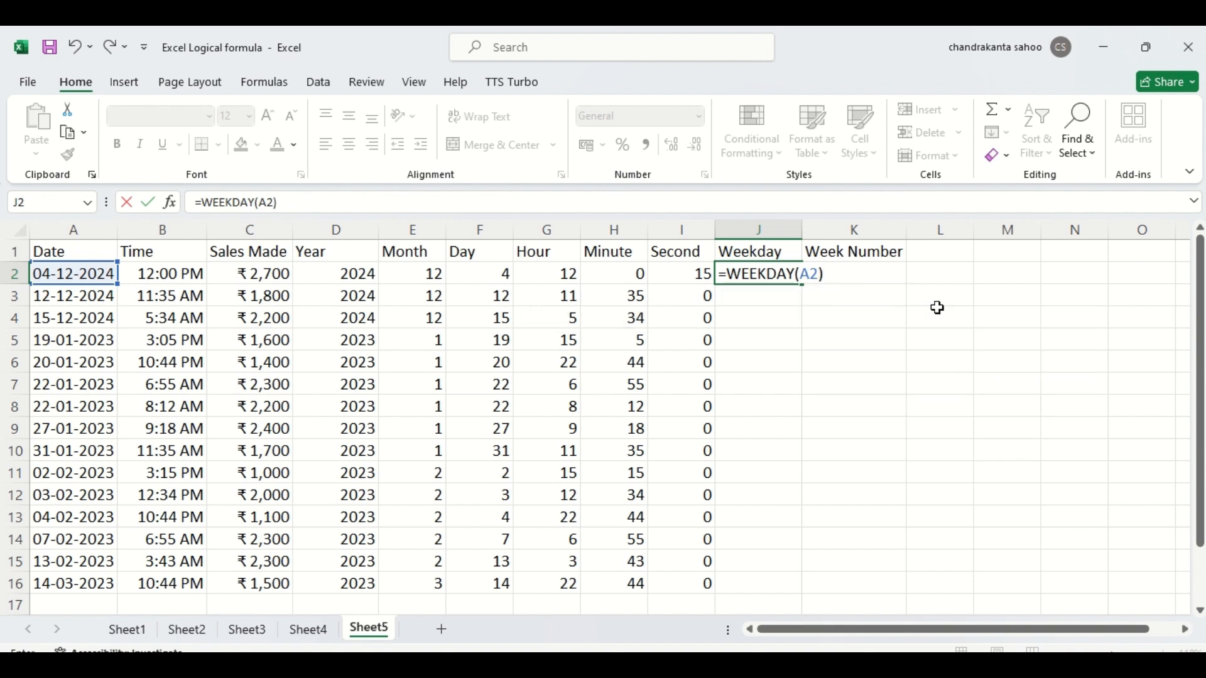
key(Return)
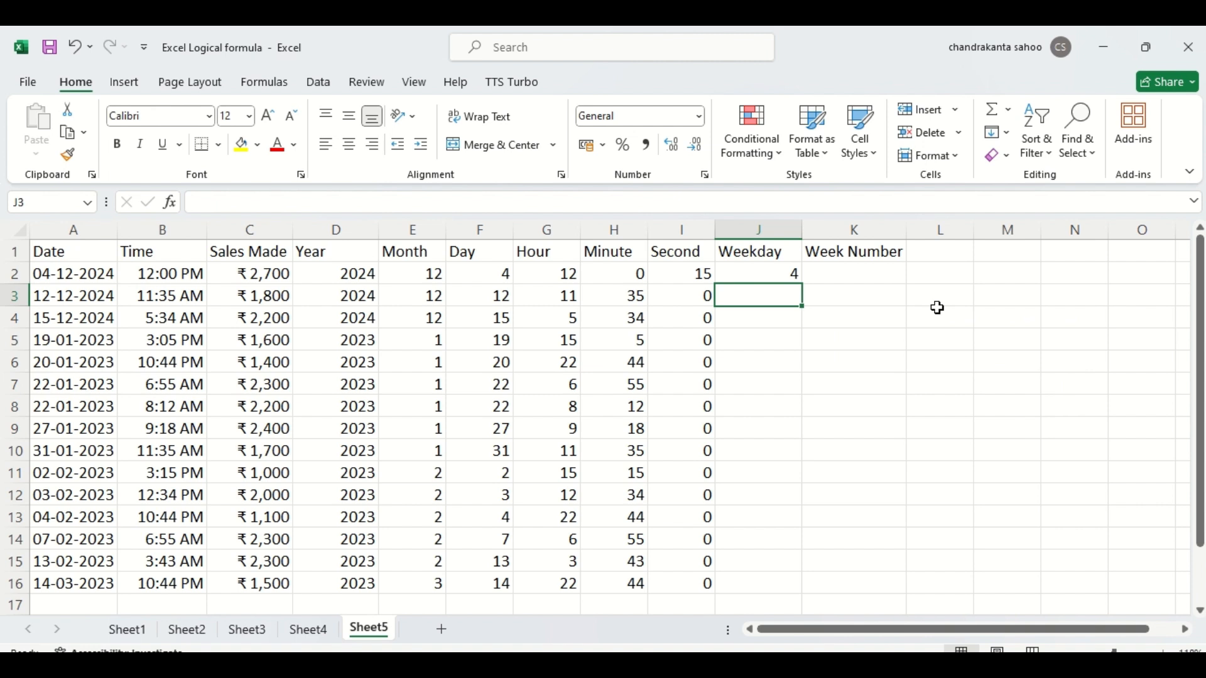
- Fill the WEEKDAY formula down the Weekday column to row 16 and check the weekday numbers in rows 4 and 5
click(761, 271)
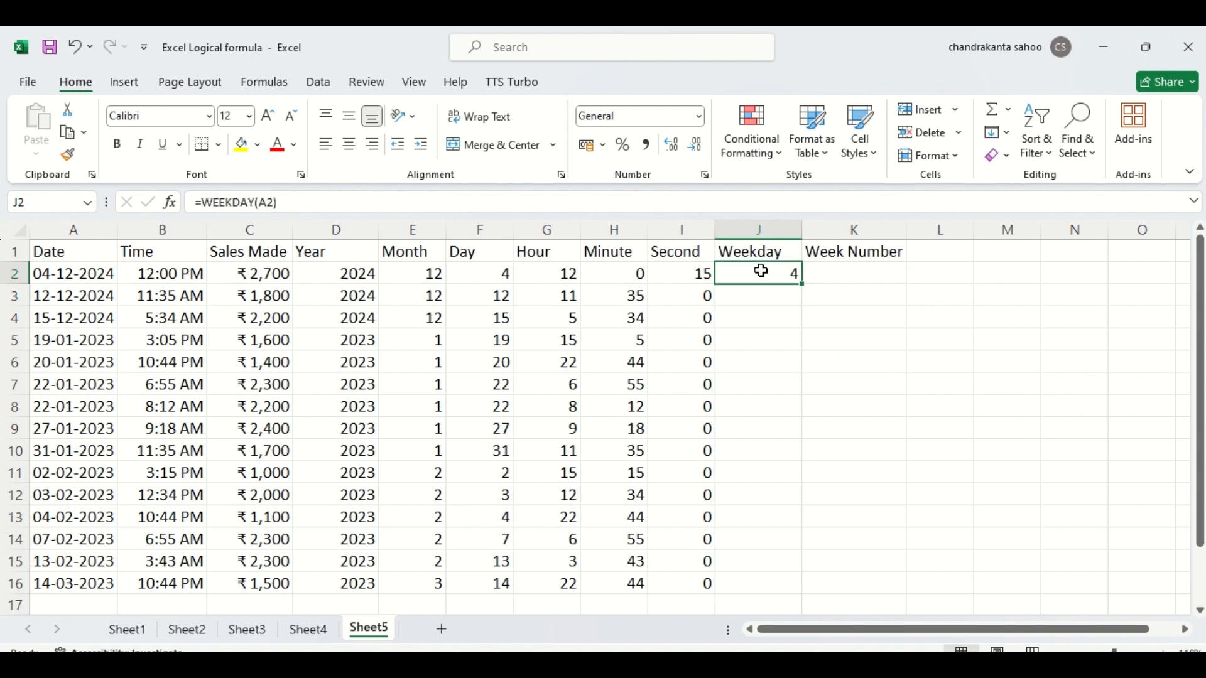
double_click(801, 287)
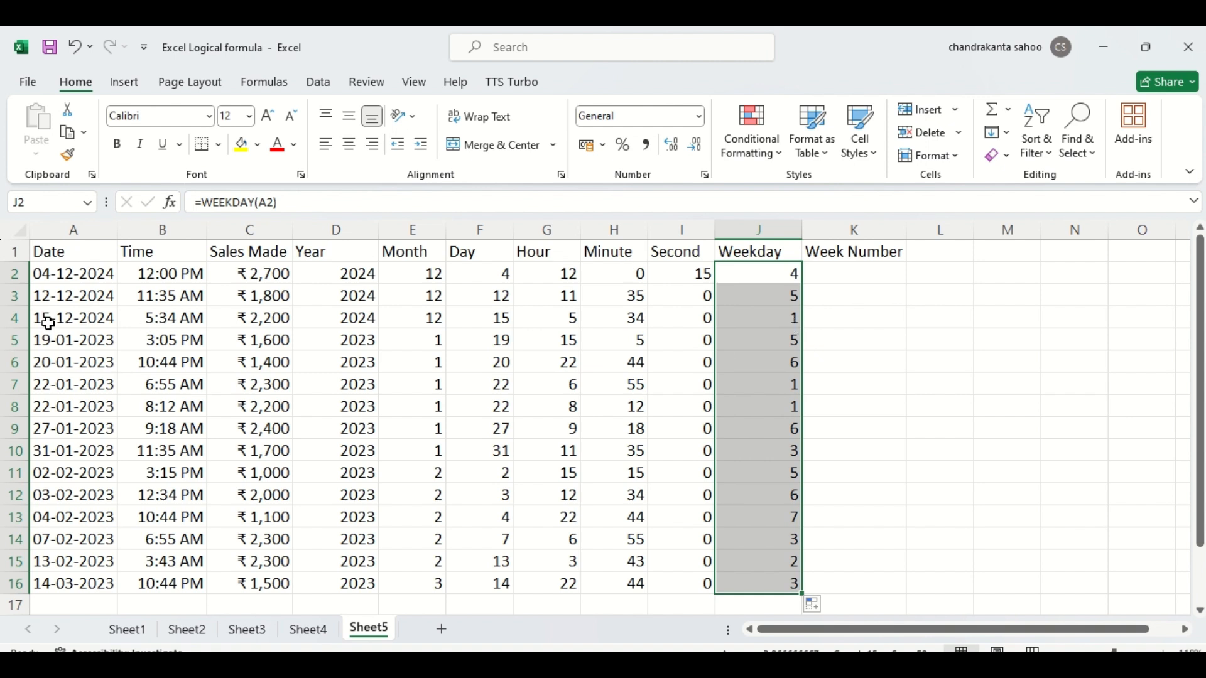
click(10, 319)
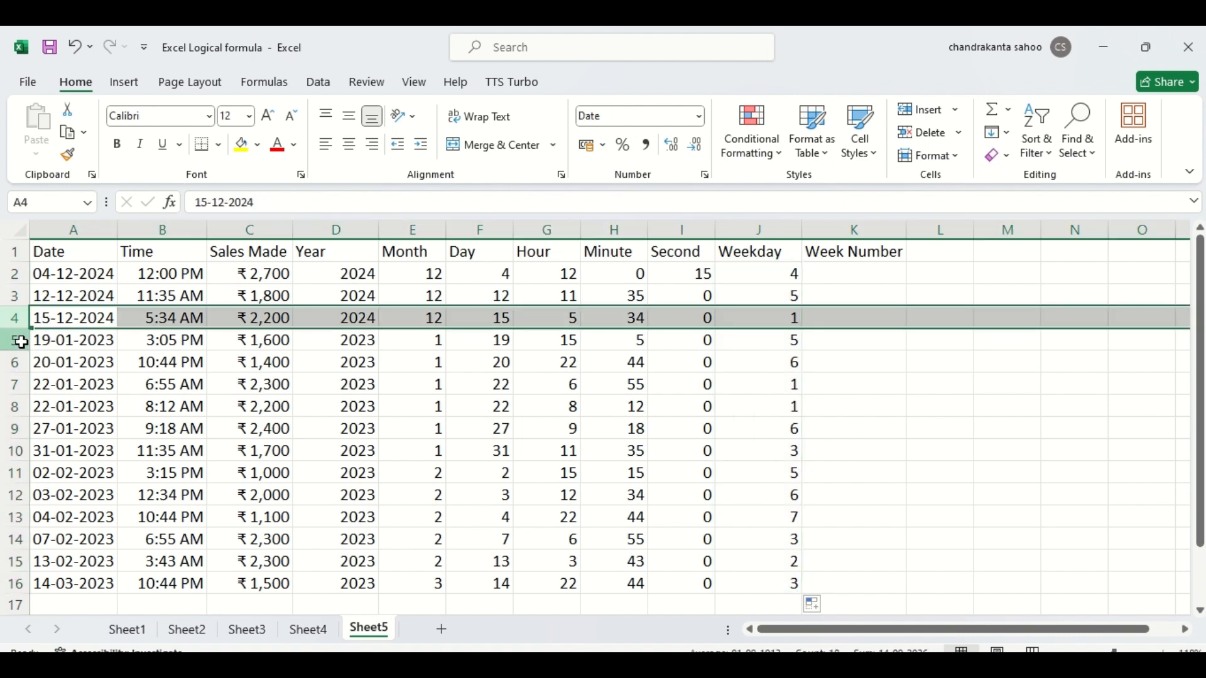
click(19, 340)
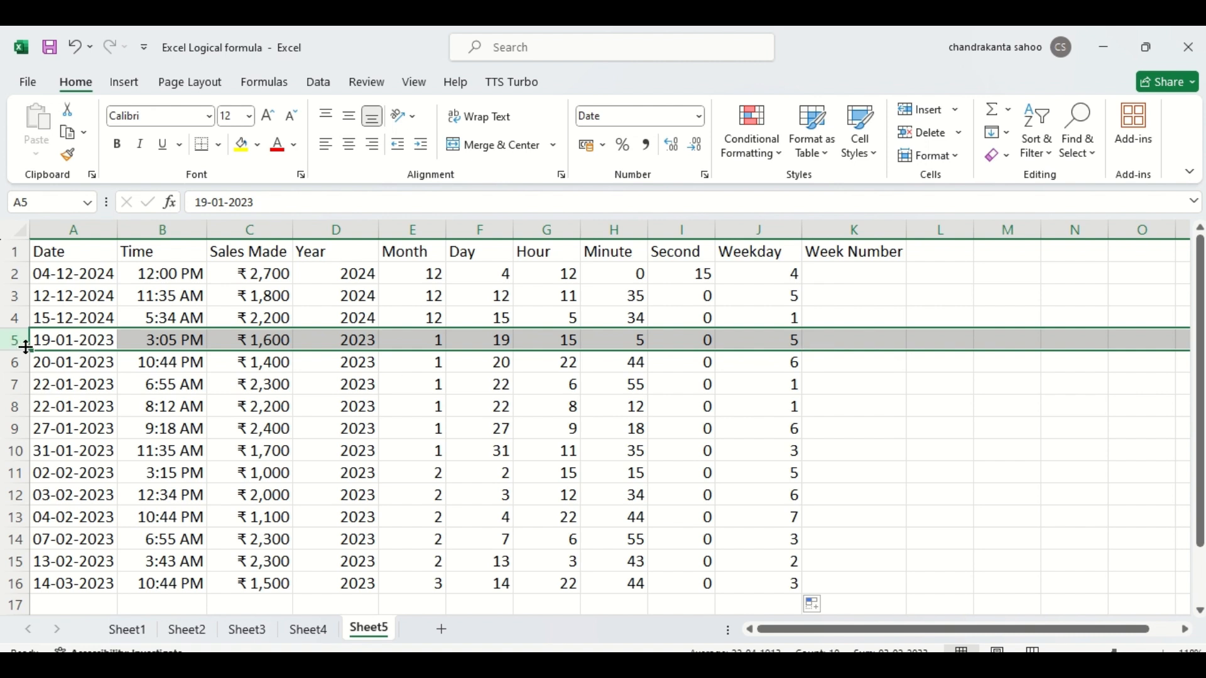
click(780, 341)
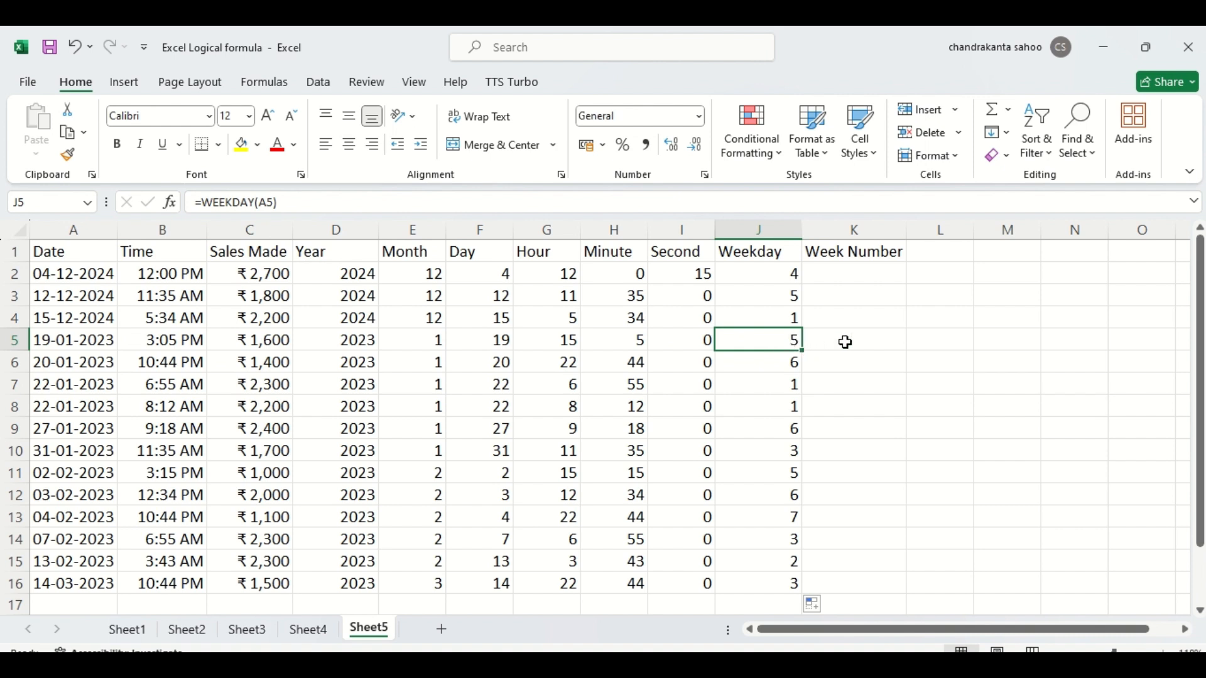
click(845, 343)
- Edit the formula in J2 to wrap WEEKDAY(A2) in a SWITCH function as its expression argument
click(777, 269)
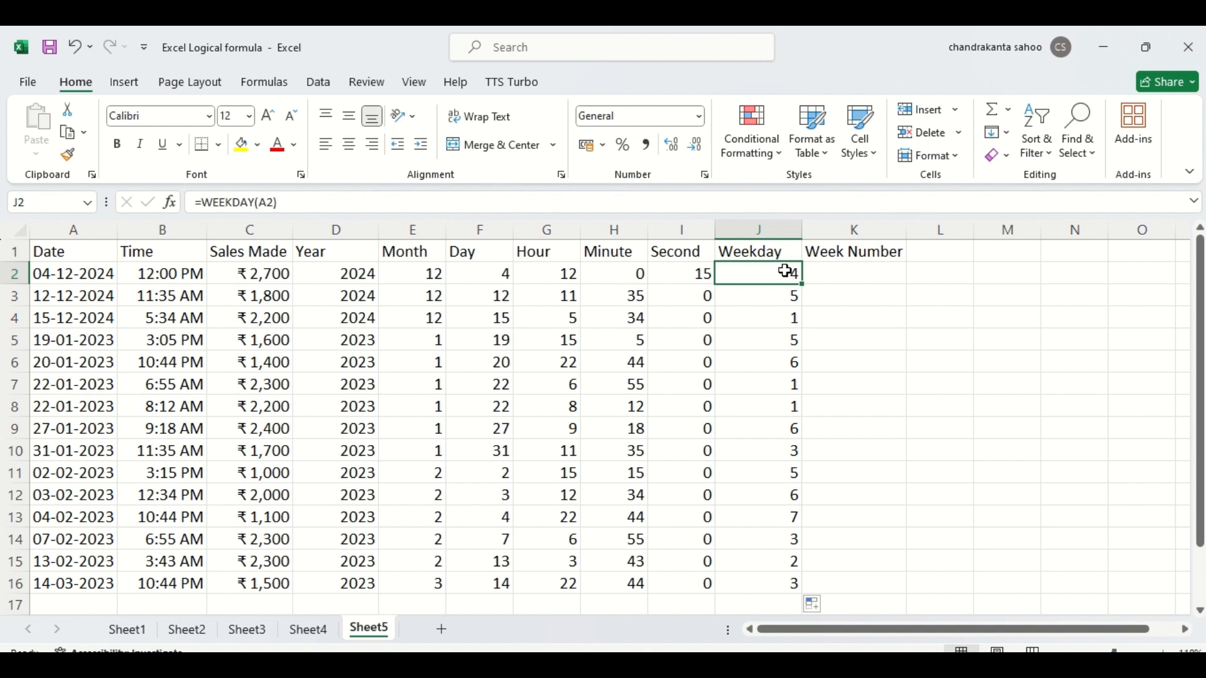
double_click(785, 271)
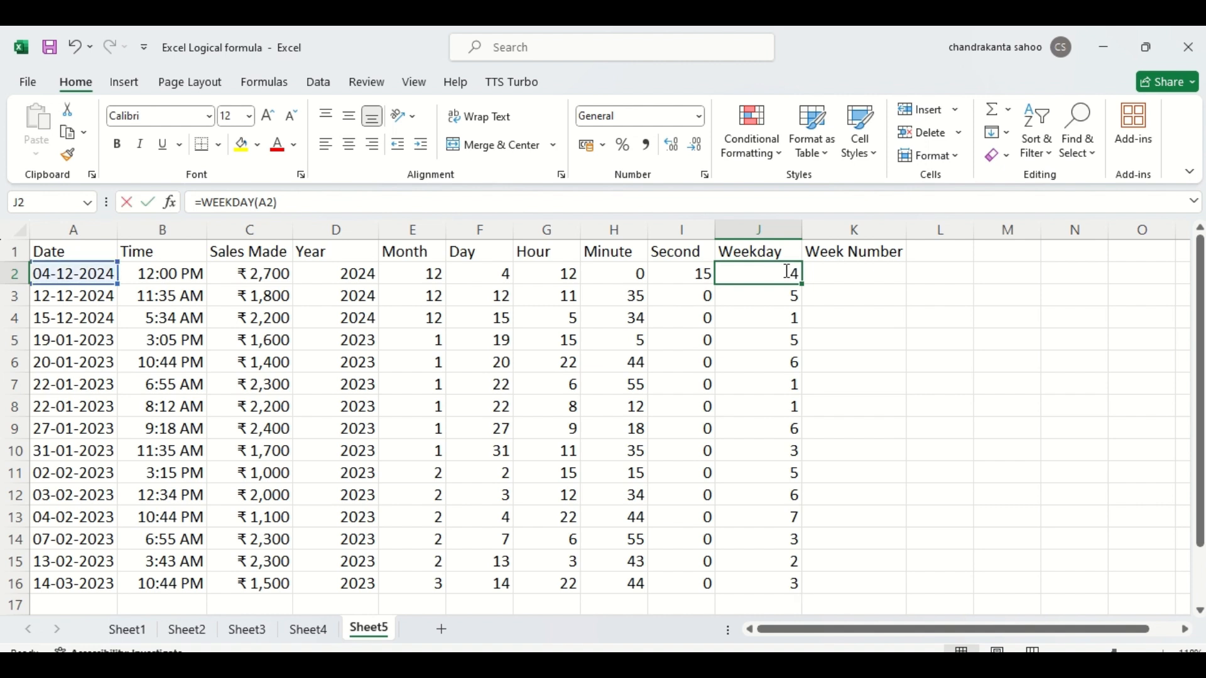
click(731, 271)
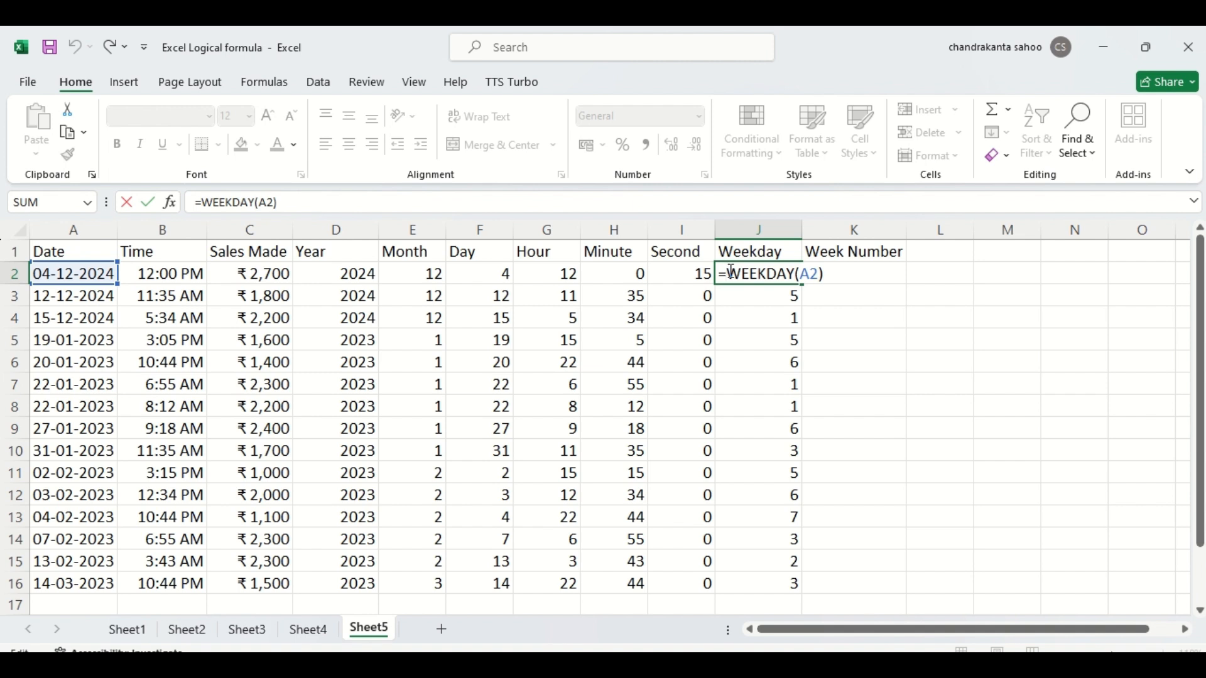
text(switch()
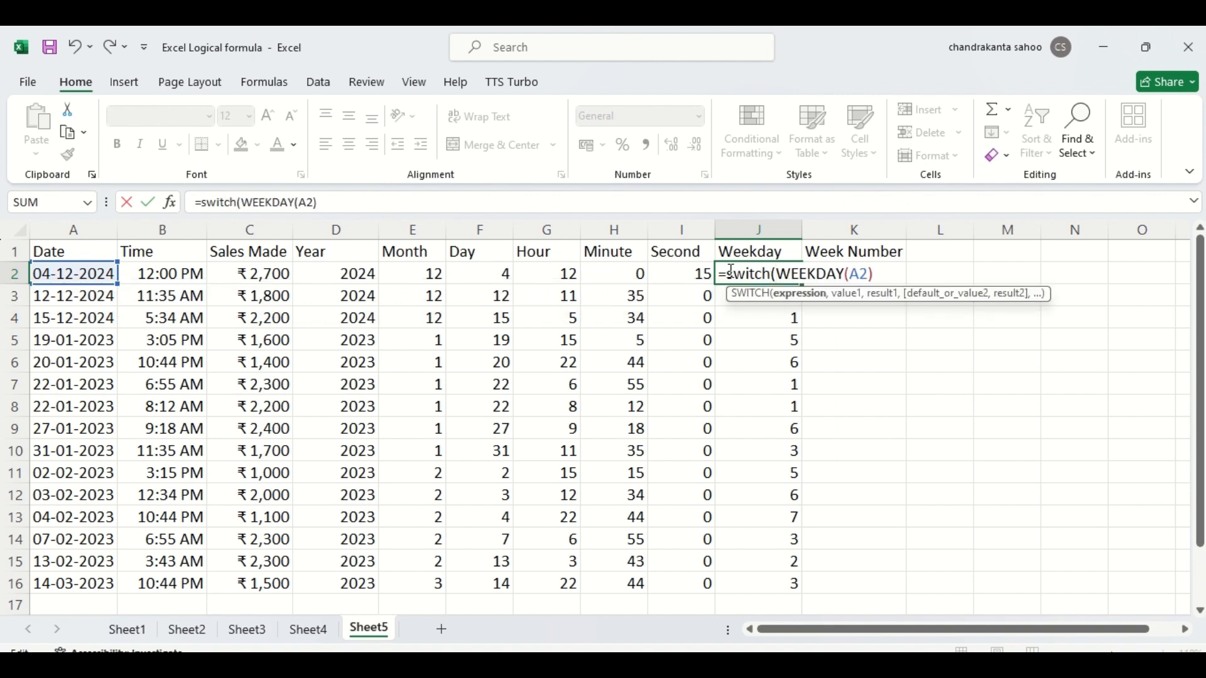
click(877, 275)
text(,)
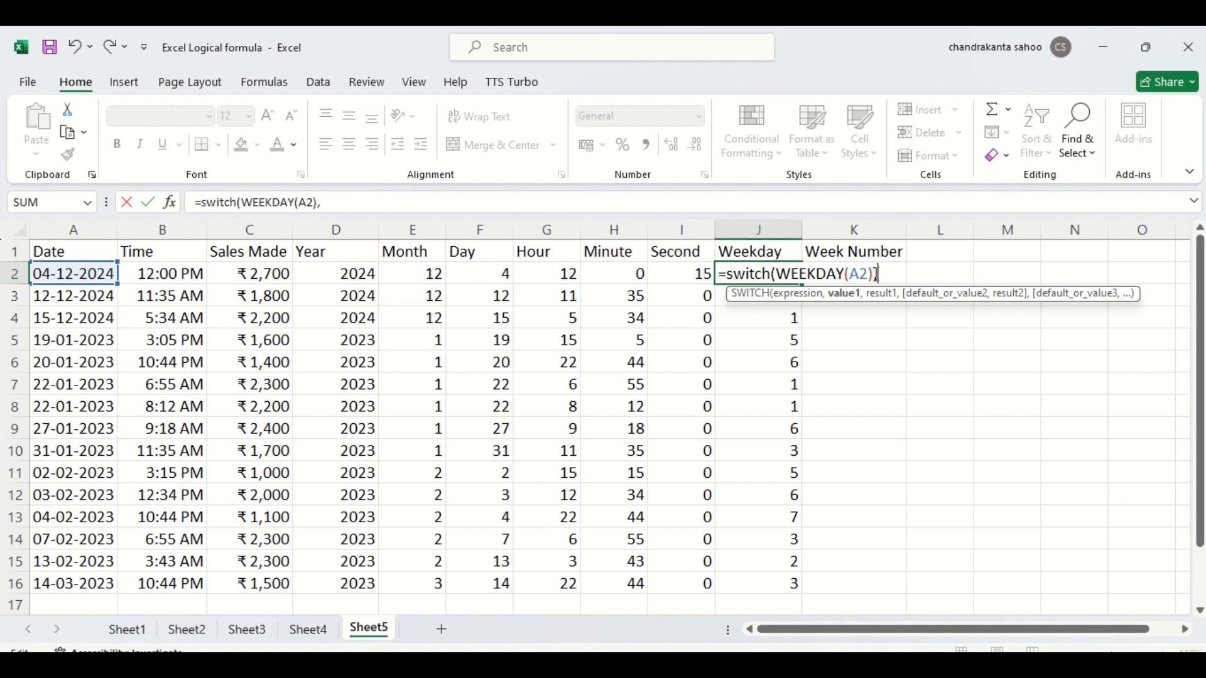
text(1,")
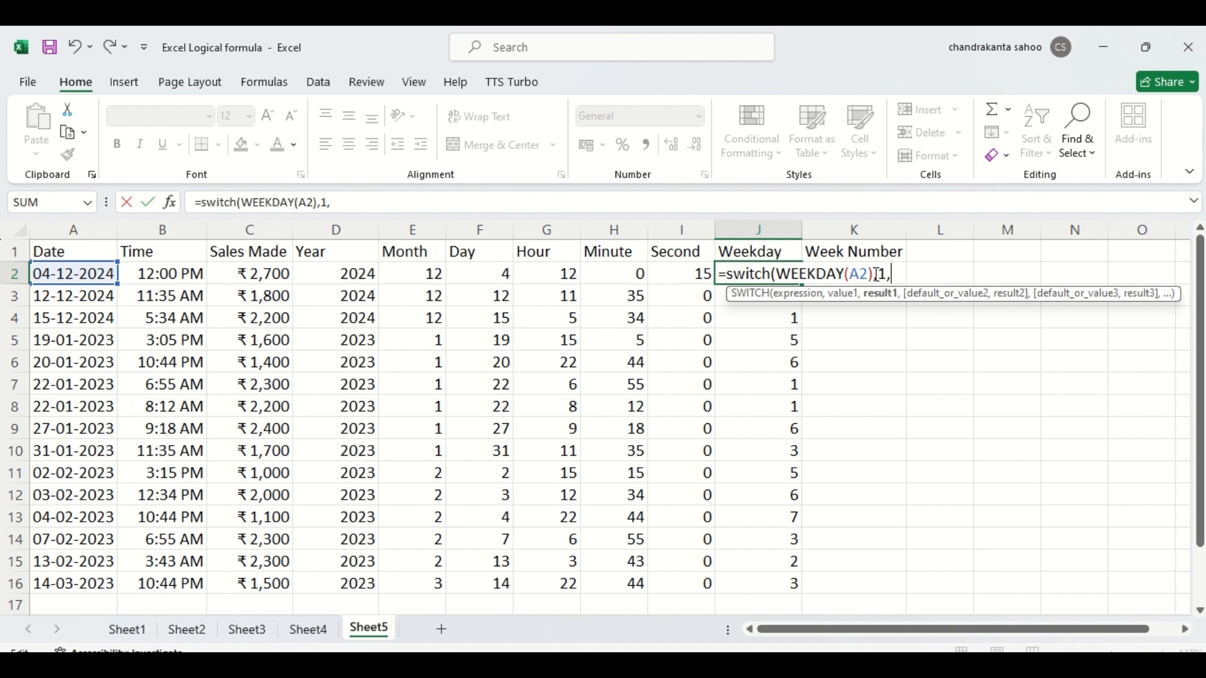
text(Sunday")
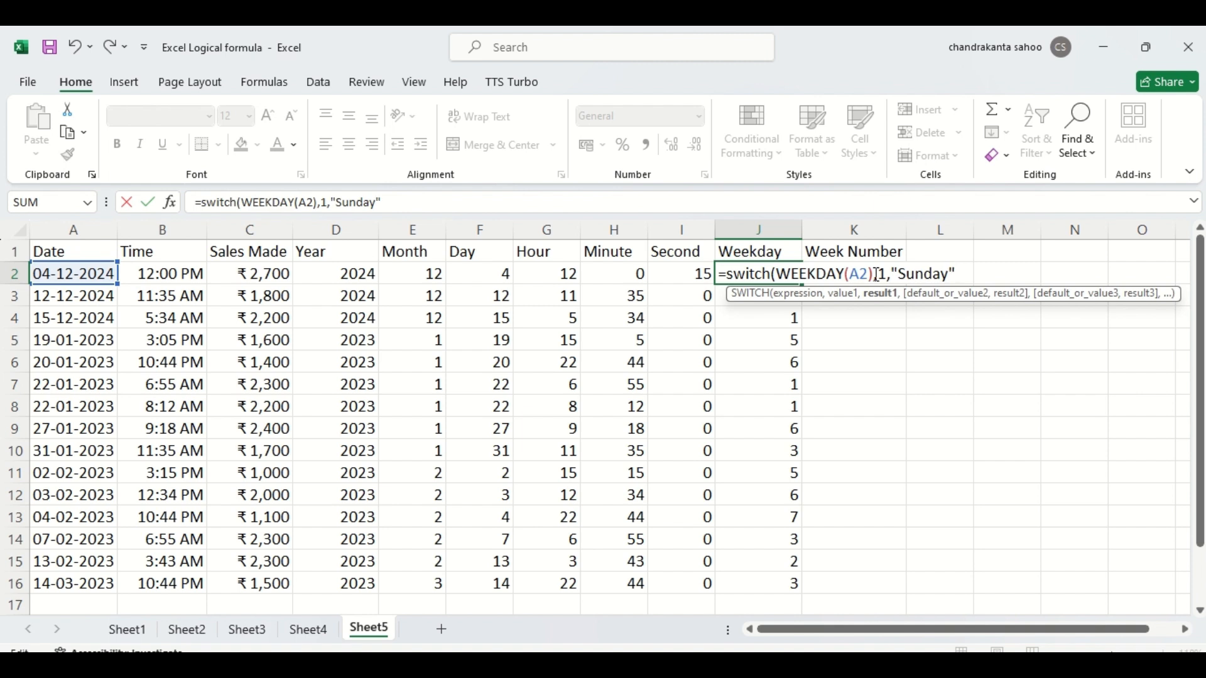
text(,)
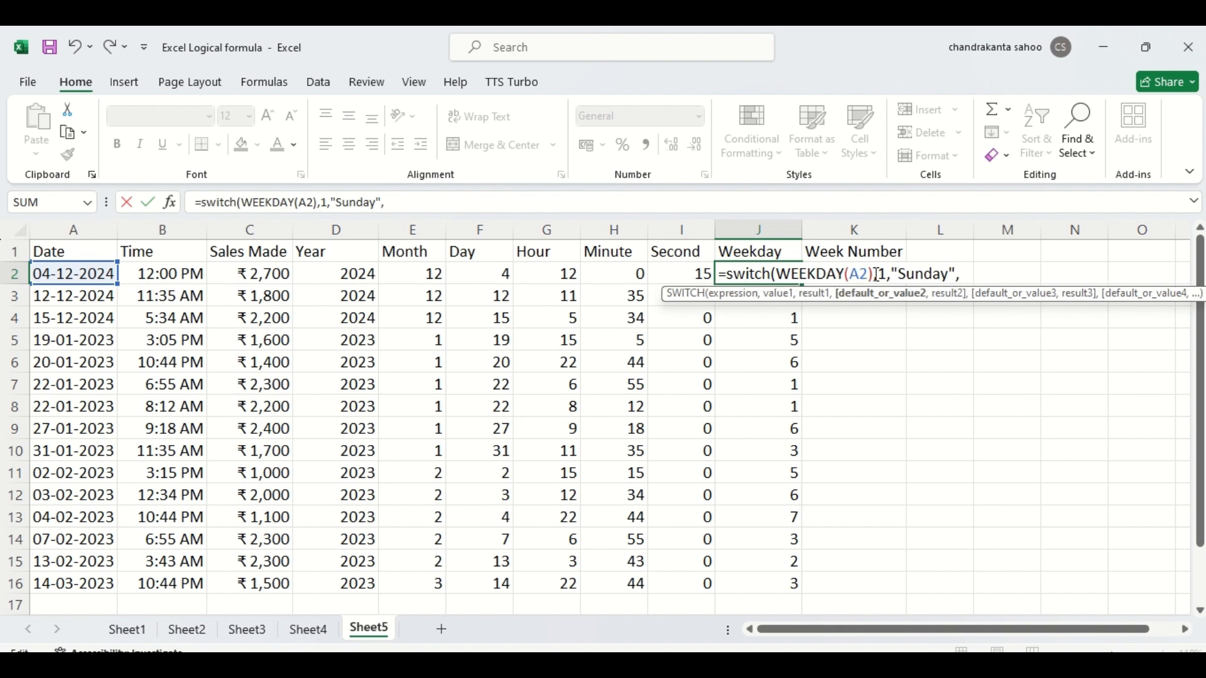
text(2,"Monday",)
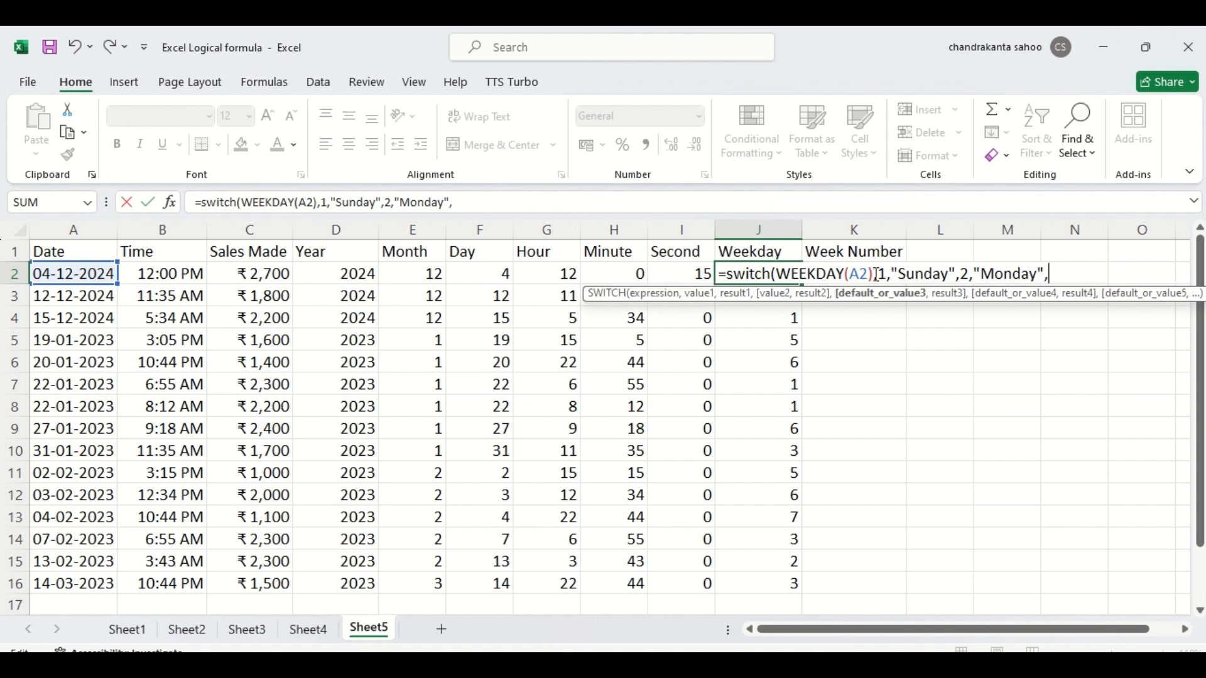
text(3,)
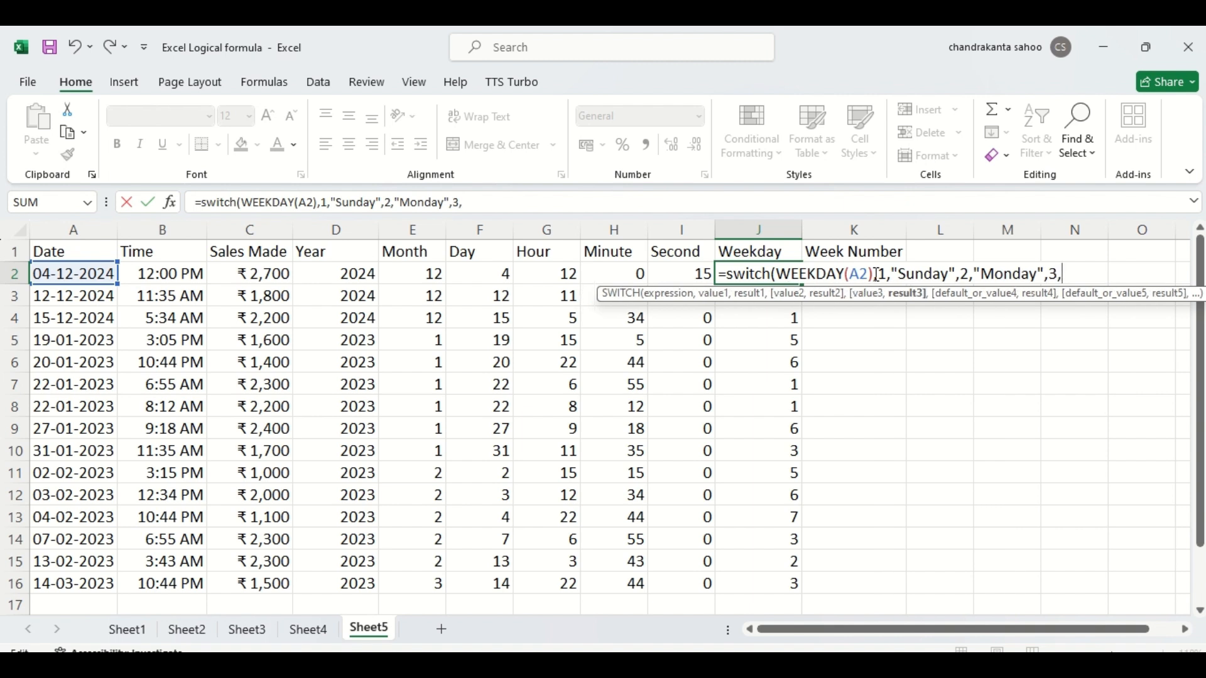
text("Tuesday")
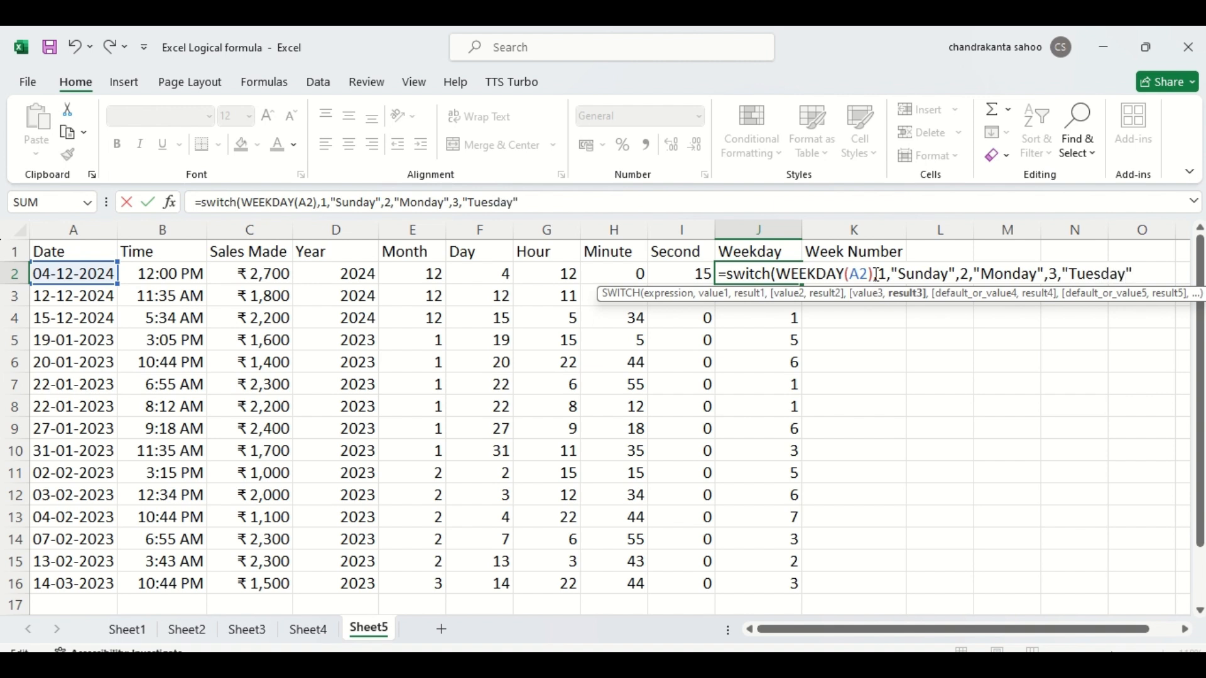
text(,)
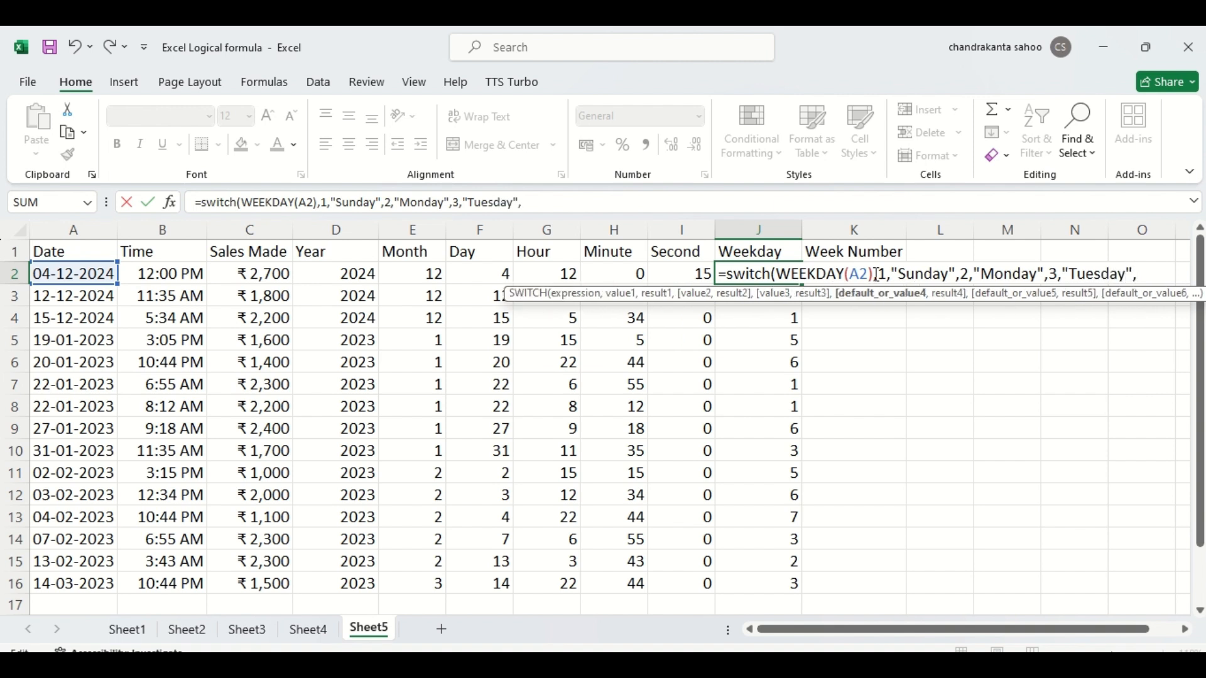
text(4,)
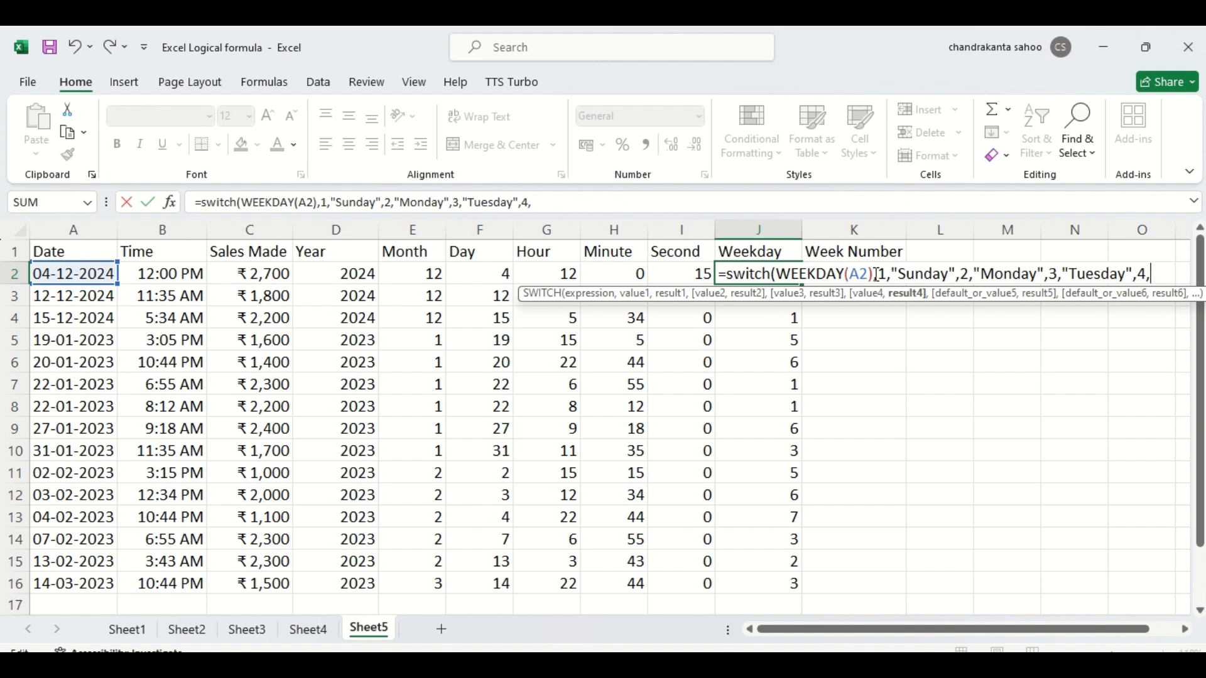
text("Wednessday)
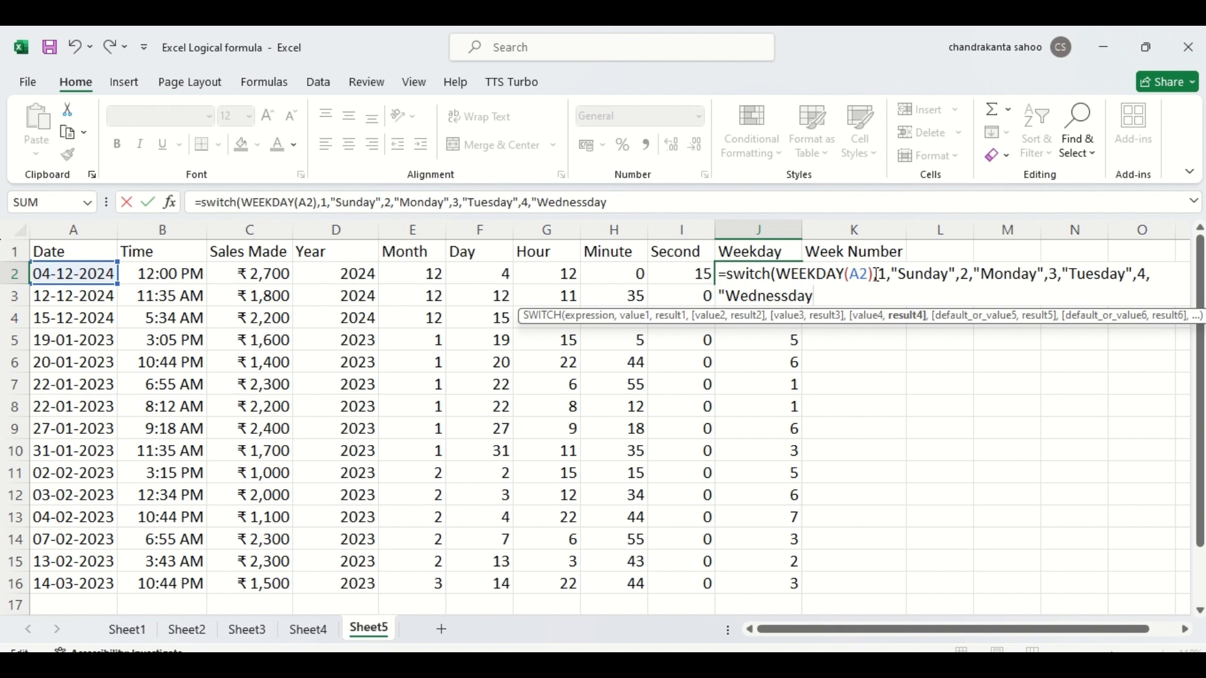
- Add the fourth SWITCH pair to the J2 formula, mapping value 4 to "Wednesday"
text(")
key(BackSpace)
key(BackSpace)
key(BackSpace)
key(BackSpace)
key(BackSpace)
text(ne)
key(BackSpace)
key(BackSpace)
key(BackSpace)
text(day",)
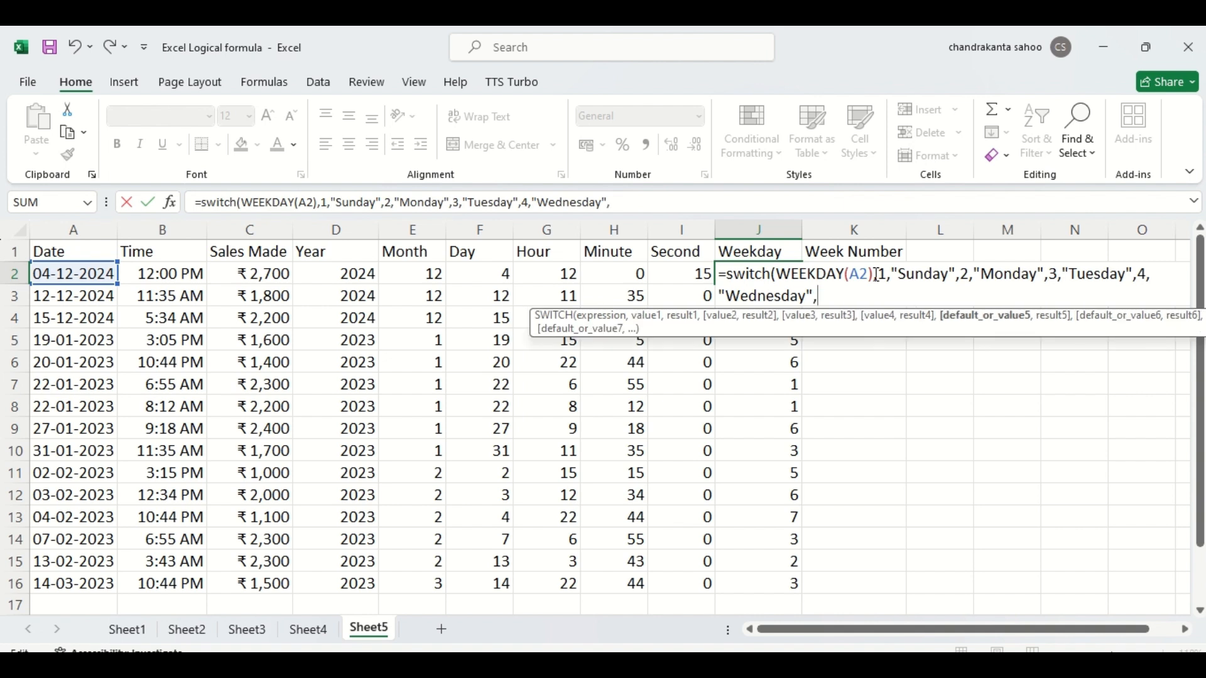
text(5,")
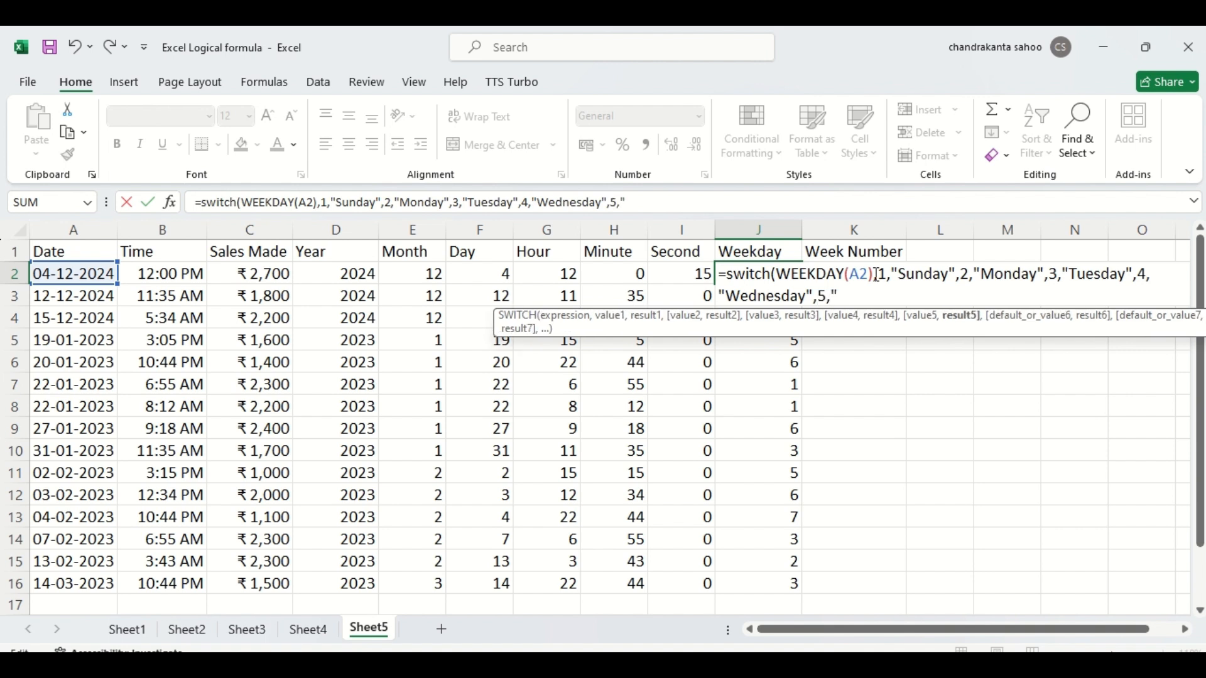
text(Thusday)
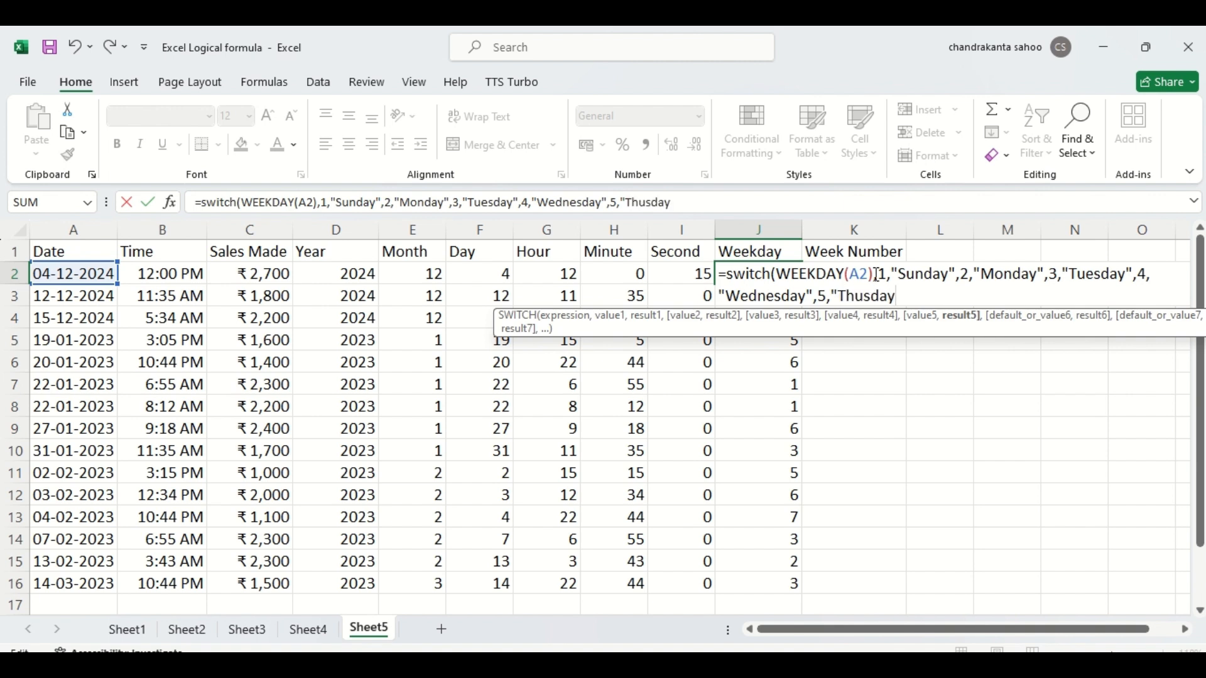
text(",)
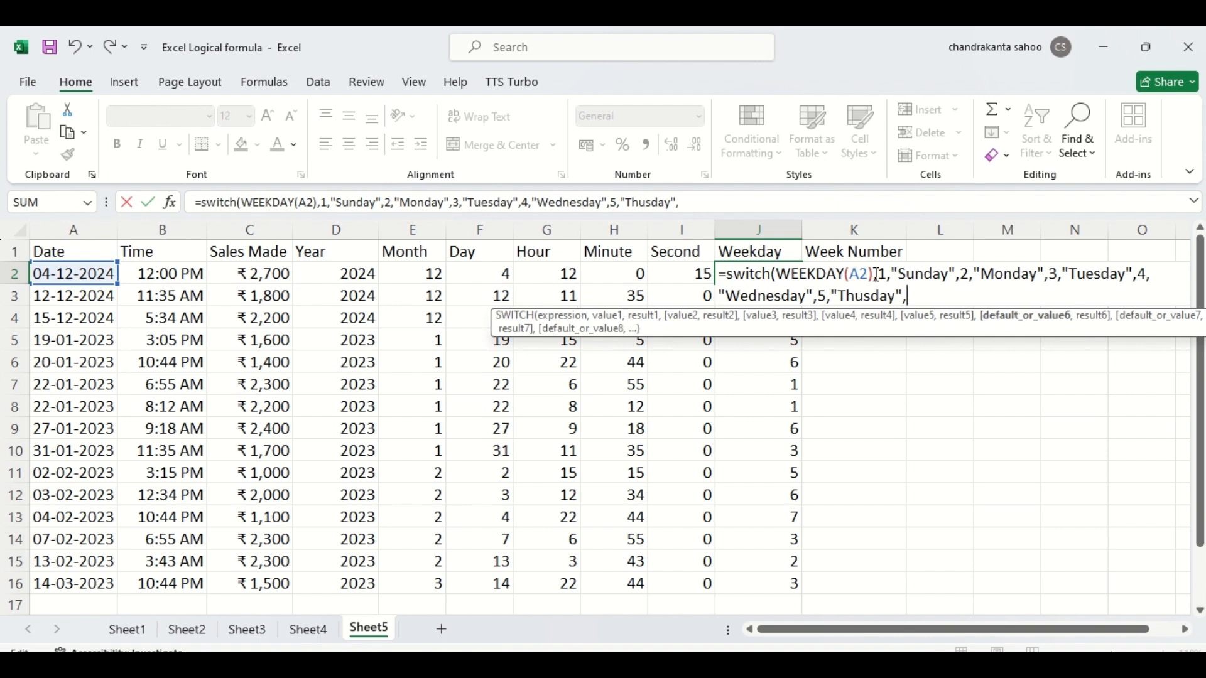
text(6,"F)
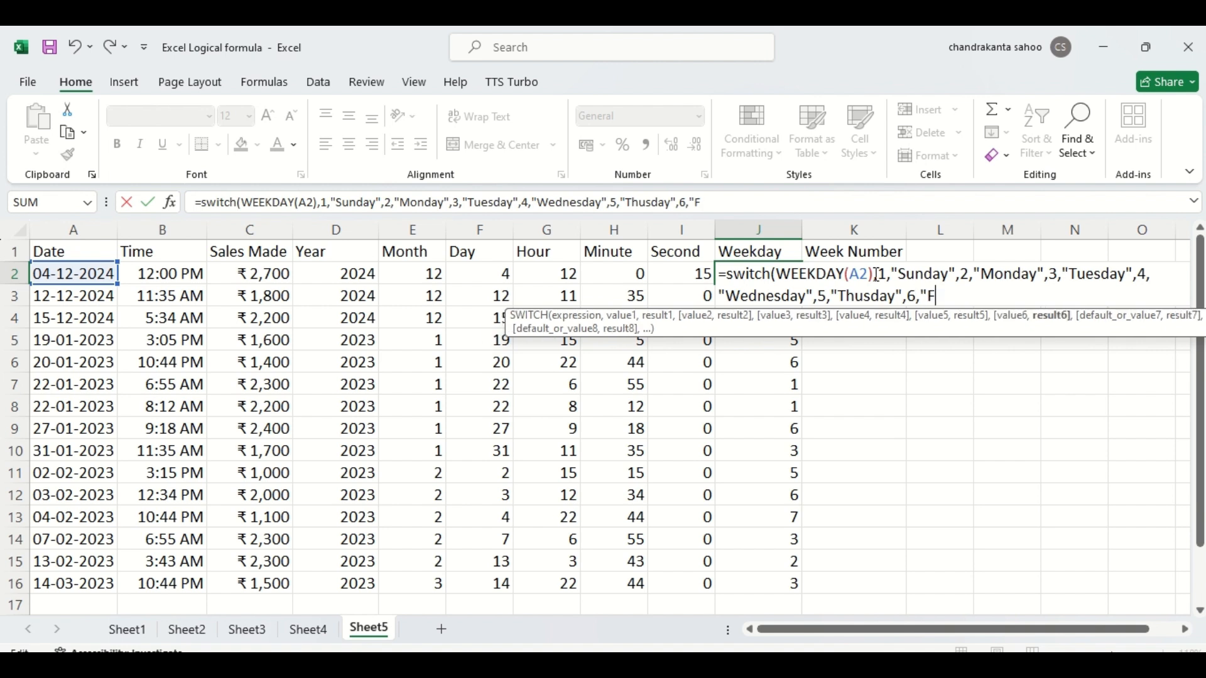
text(riday",)
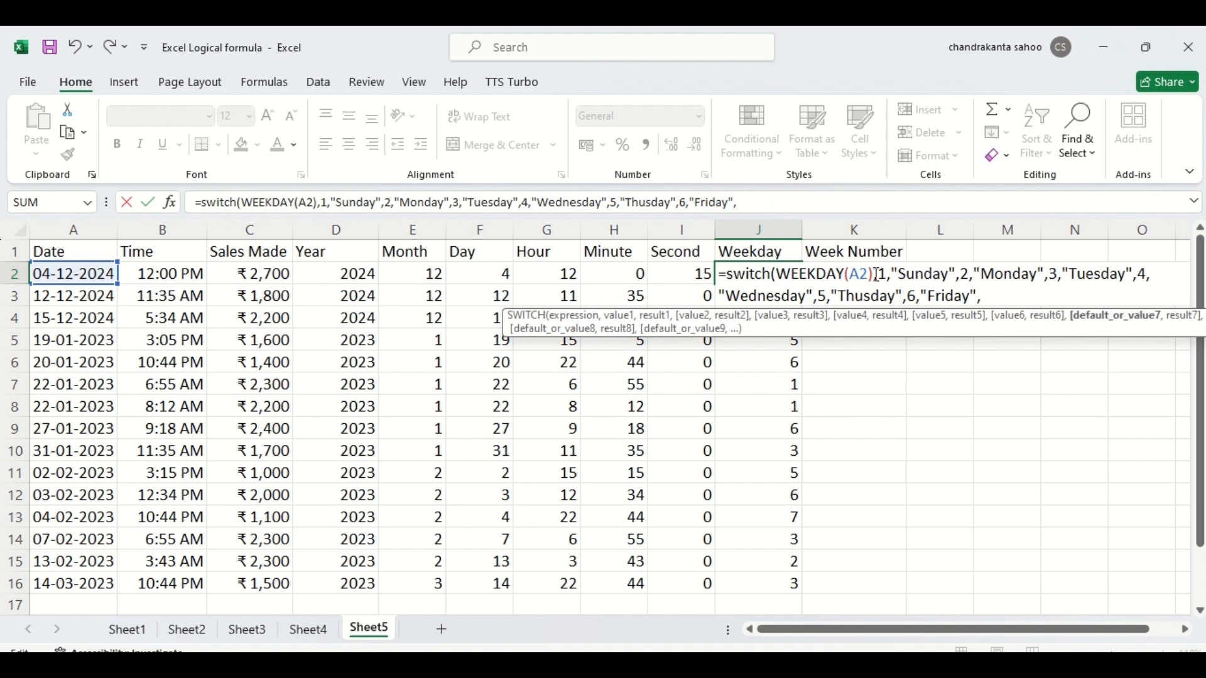
text(7)
text(,")
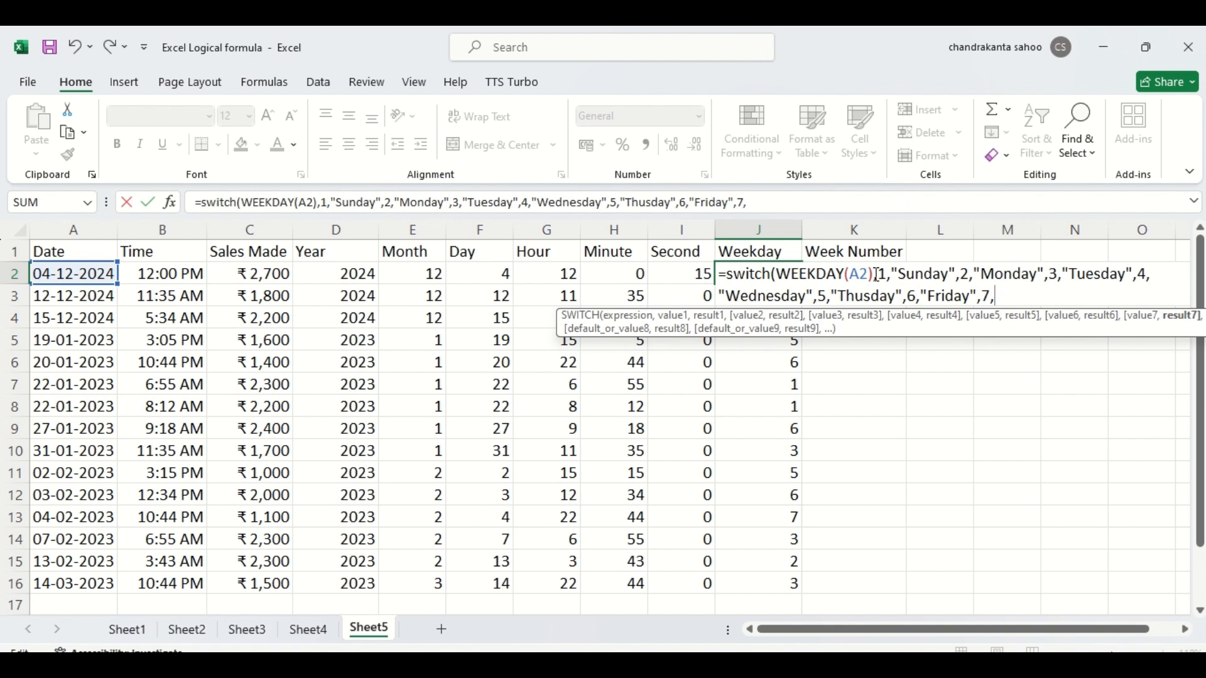
text(Satyrday)
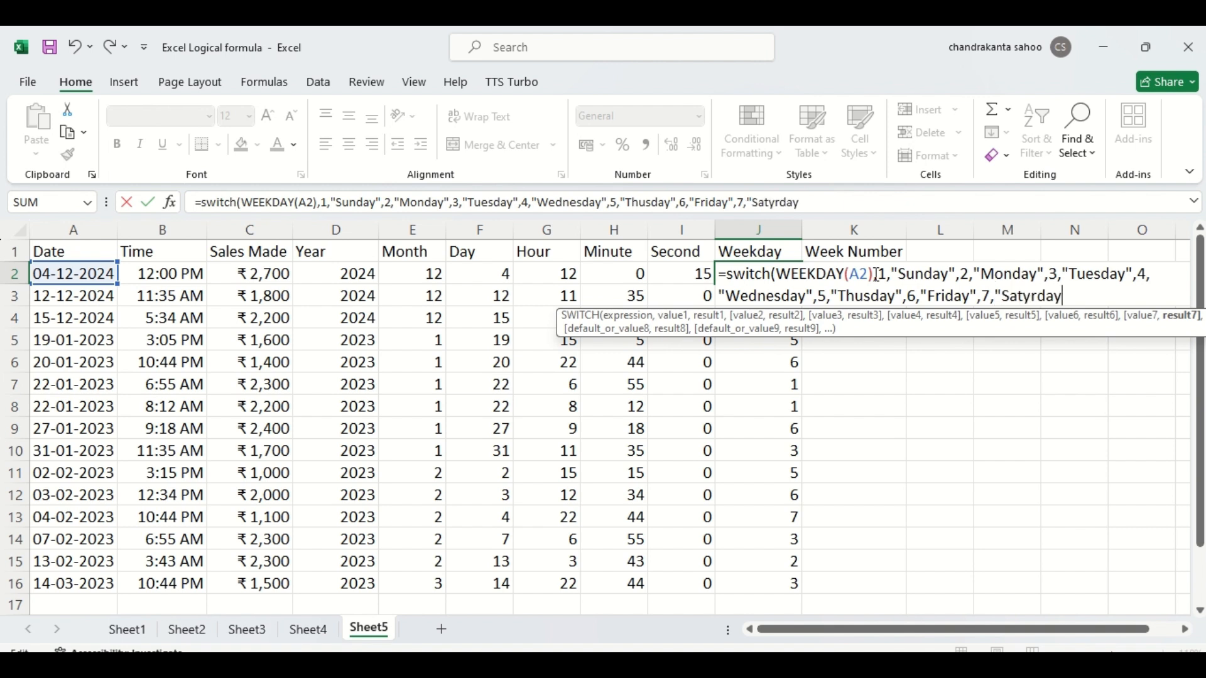
- Add the seventh SWITCH pair, mapping value 7 to "Saturday", and complete the formula in J2
key(BackSpace)
key(BackSpace)
key(BackSpace)
key(BackSpace)
key(BackSpace)
key(BackSpace)
text(turday"))
key(Return)
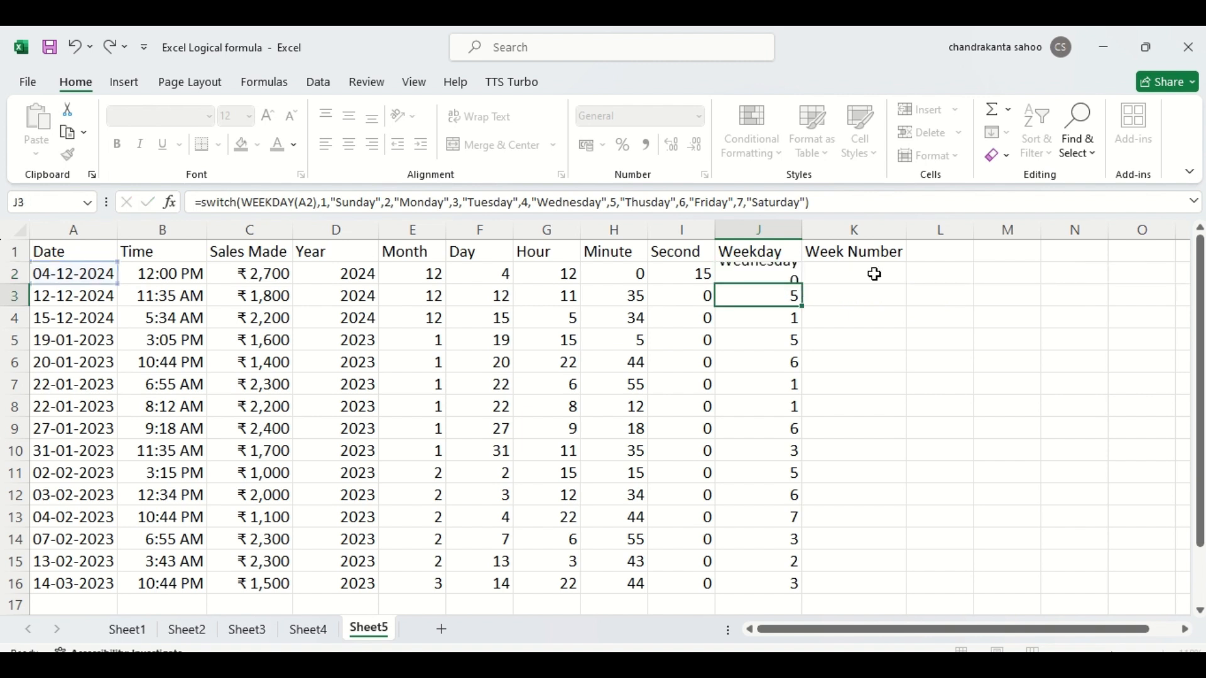
- Fill the SWITCH formula from J2 down the Weekday column to J16
click(765, 272)
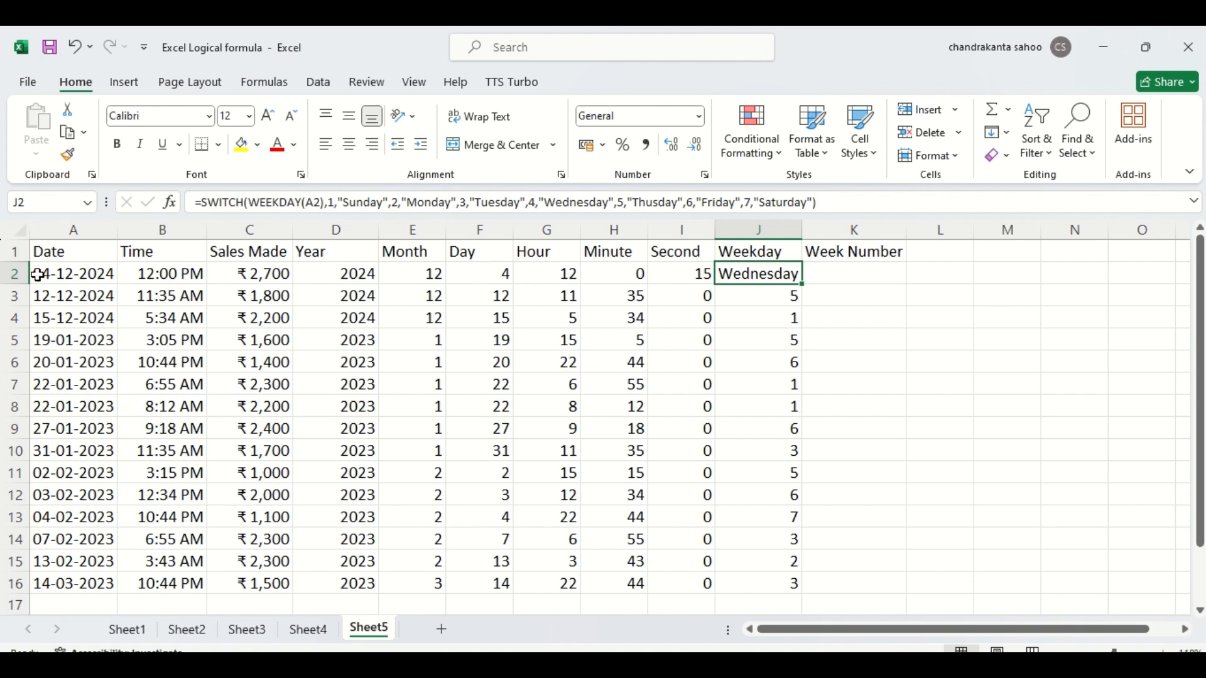
double_click(801, 283)
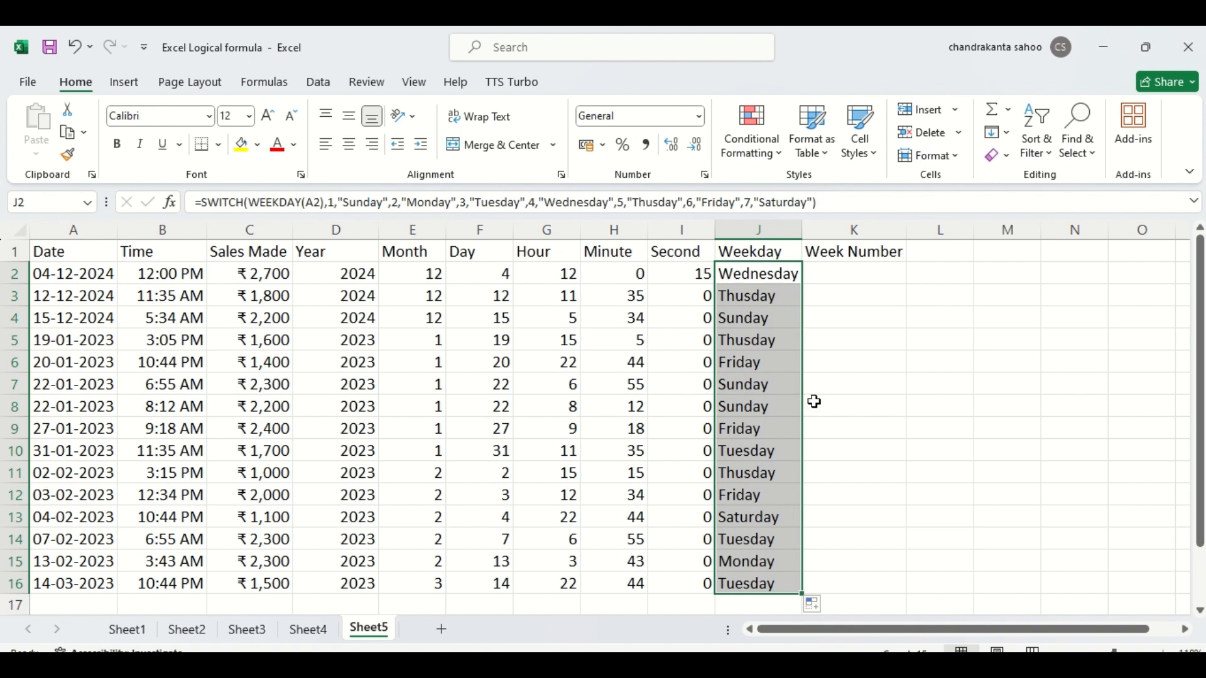
click(785, 276)
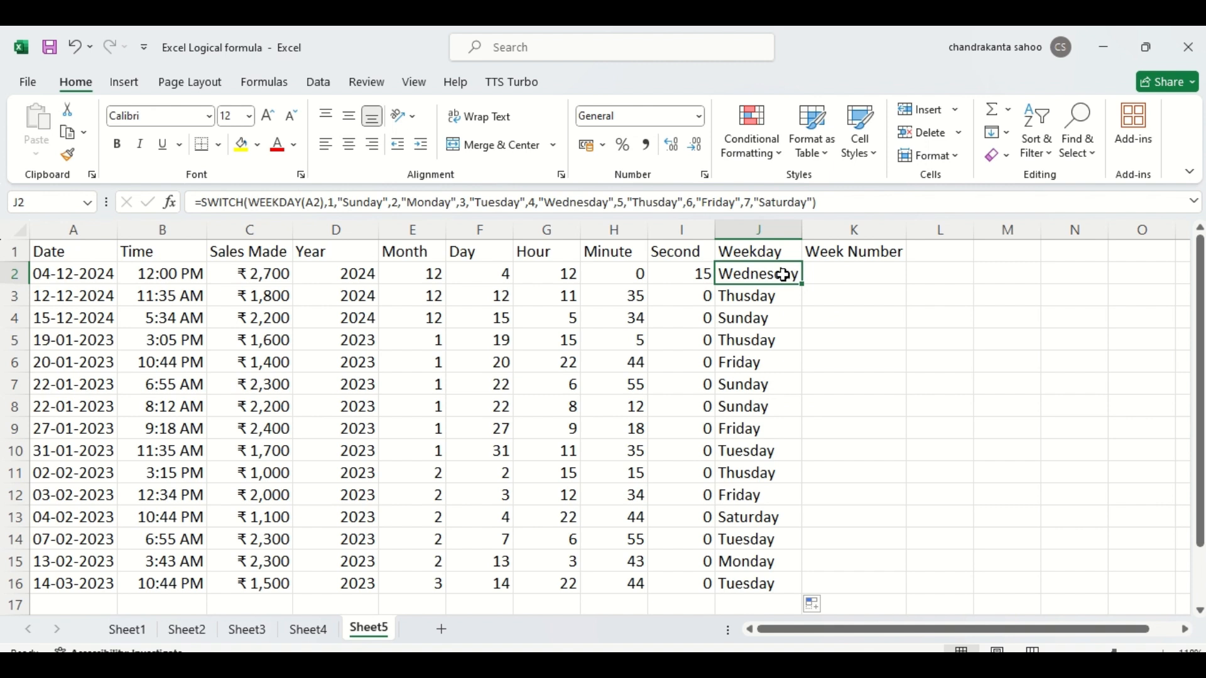
- Enter =WEEKNUM(A2) in K2 and fill it down the Week Number column to K16
click(872, 269)
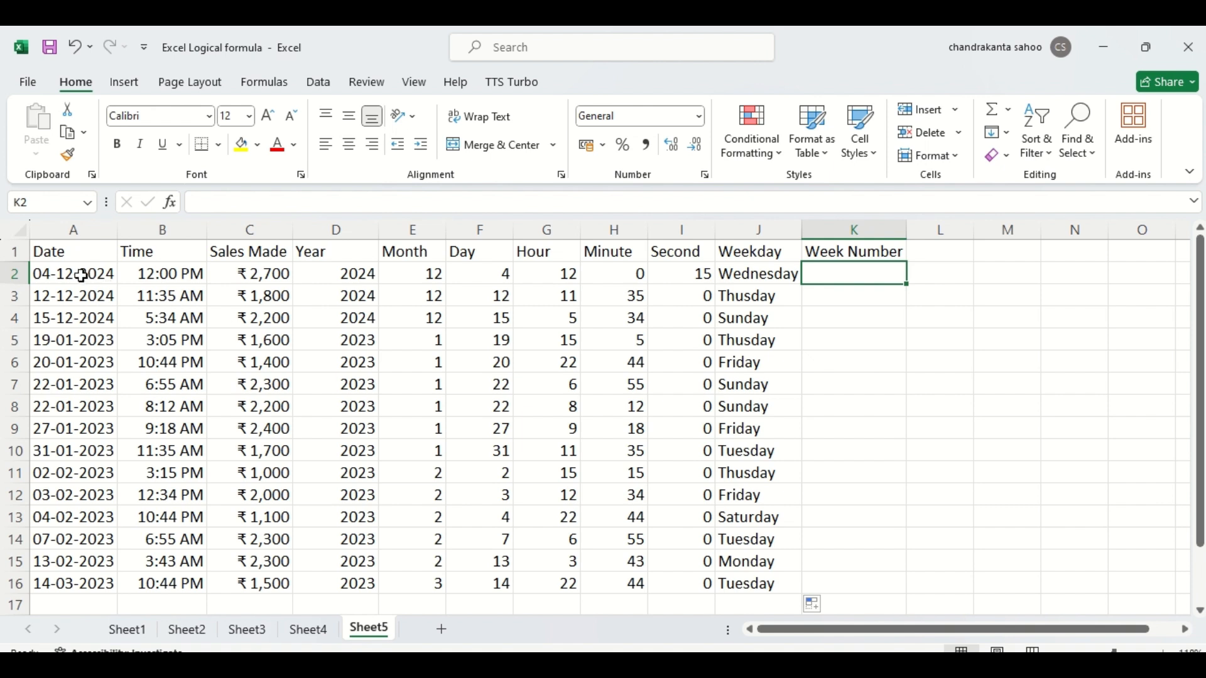
text(=)
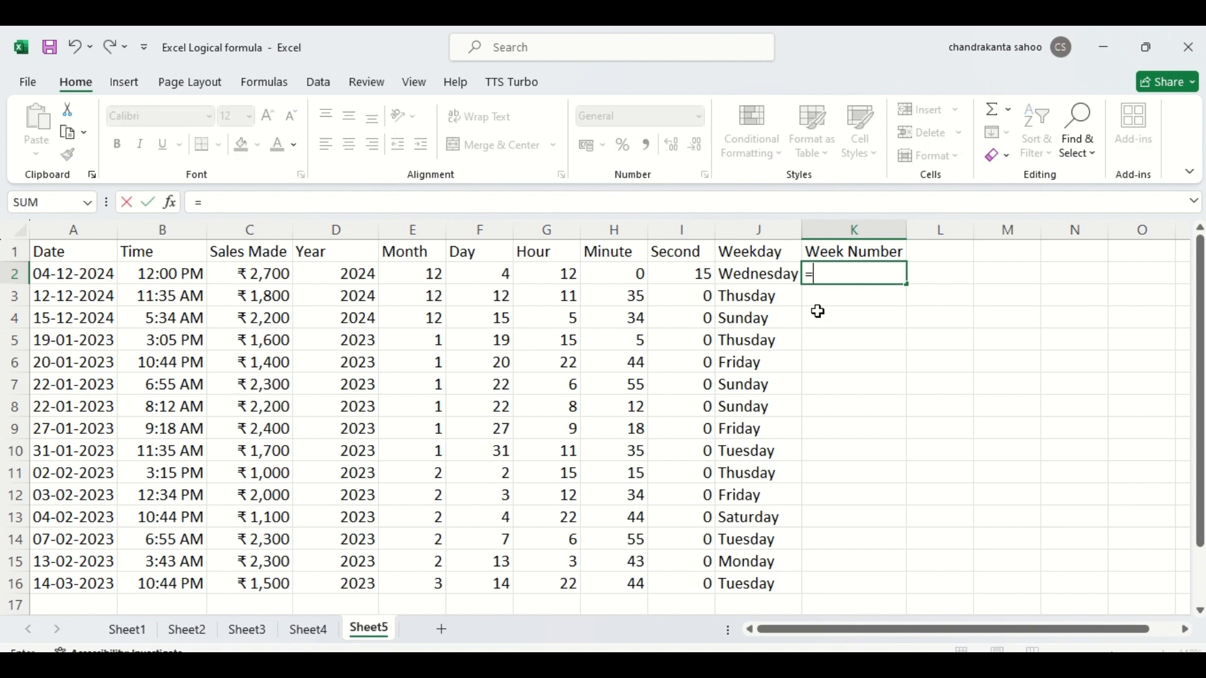
text(w)
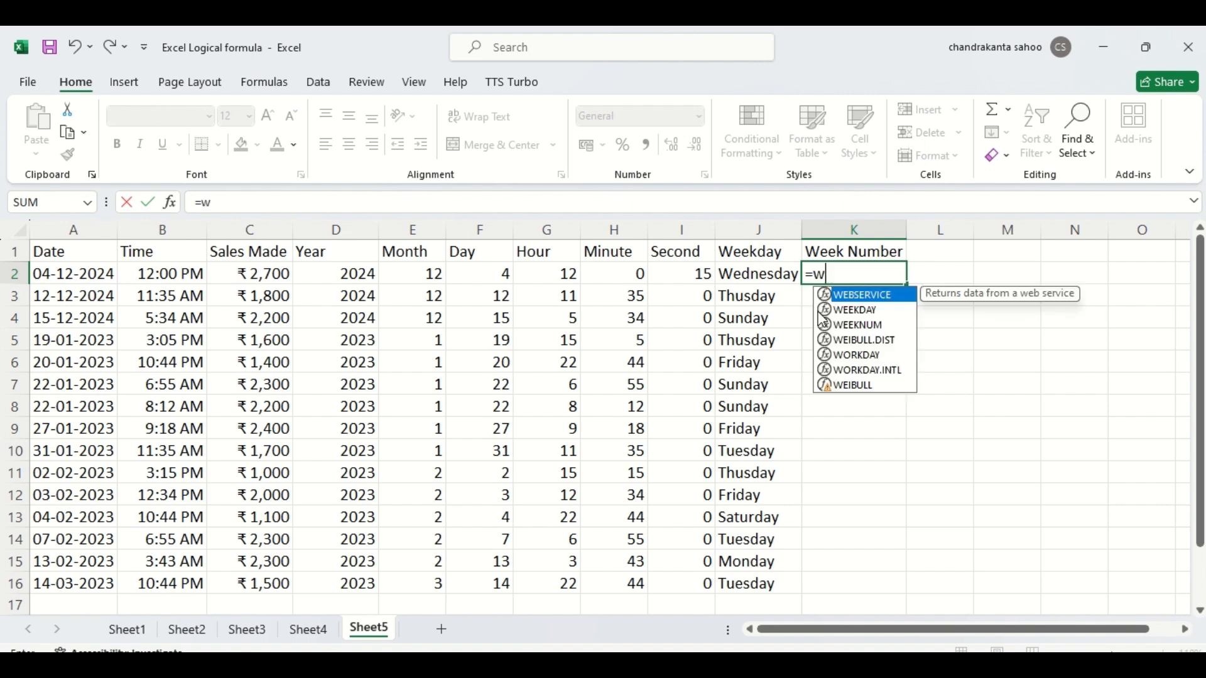
text(eek)
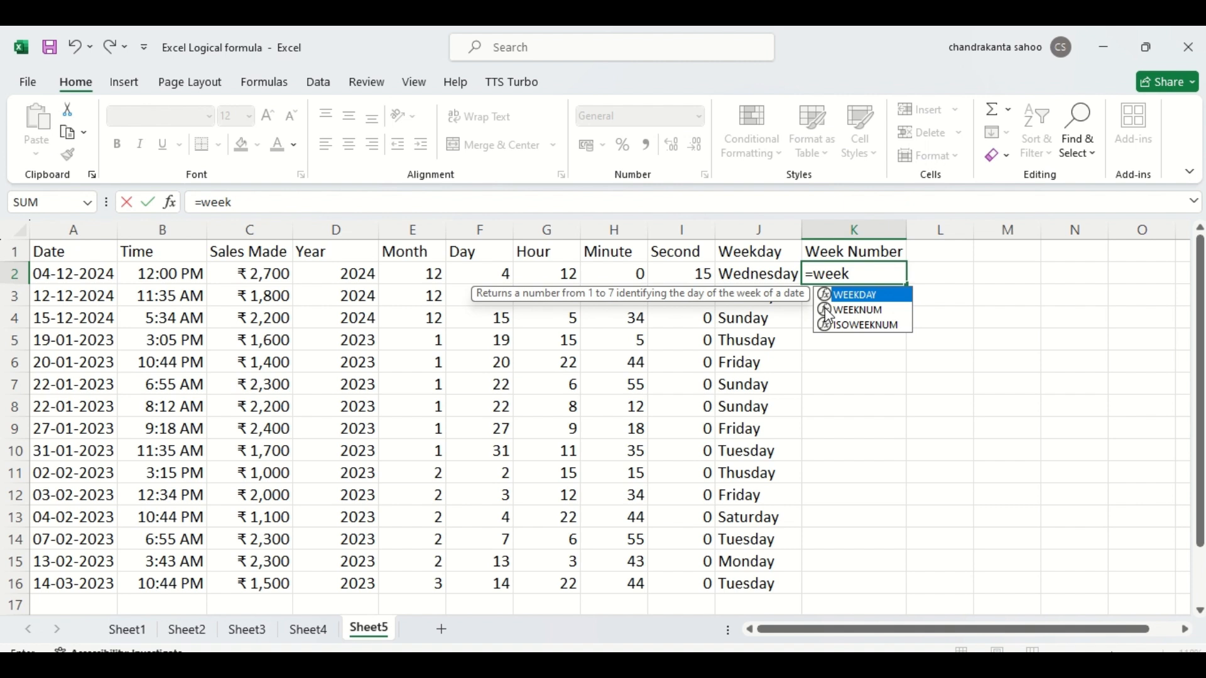
click(829, 310)
double_click(826, 307)
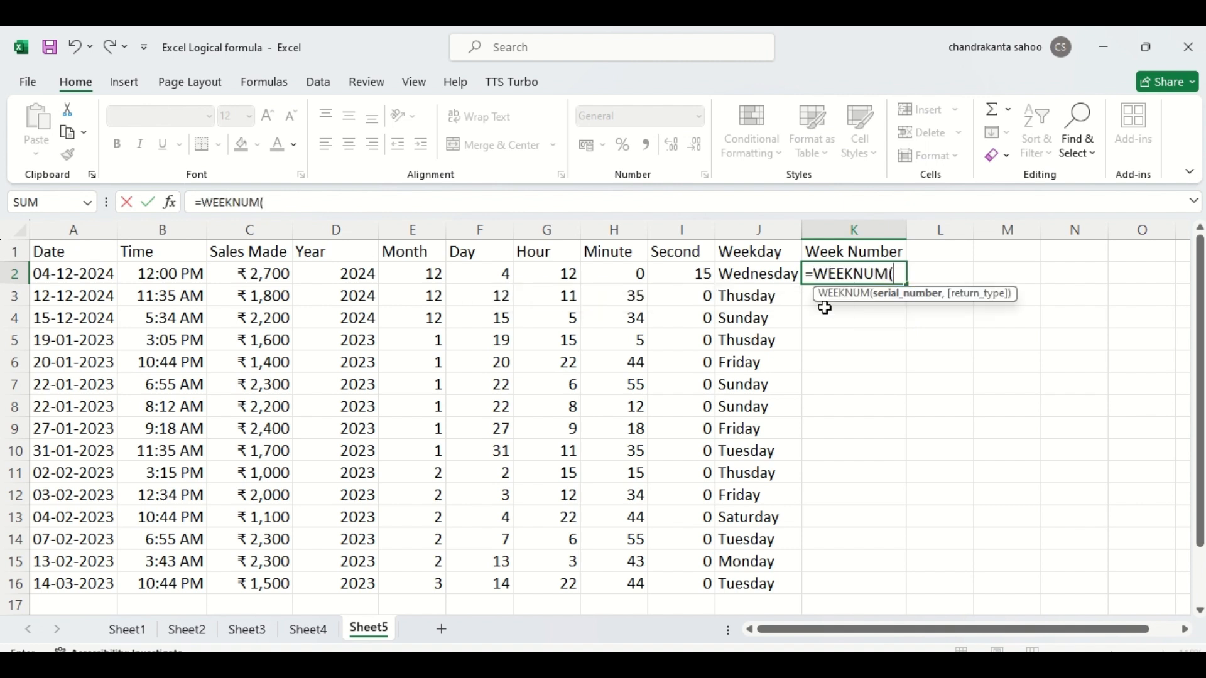
click(103, 277)
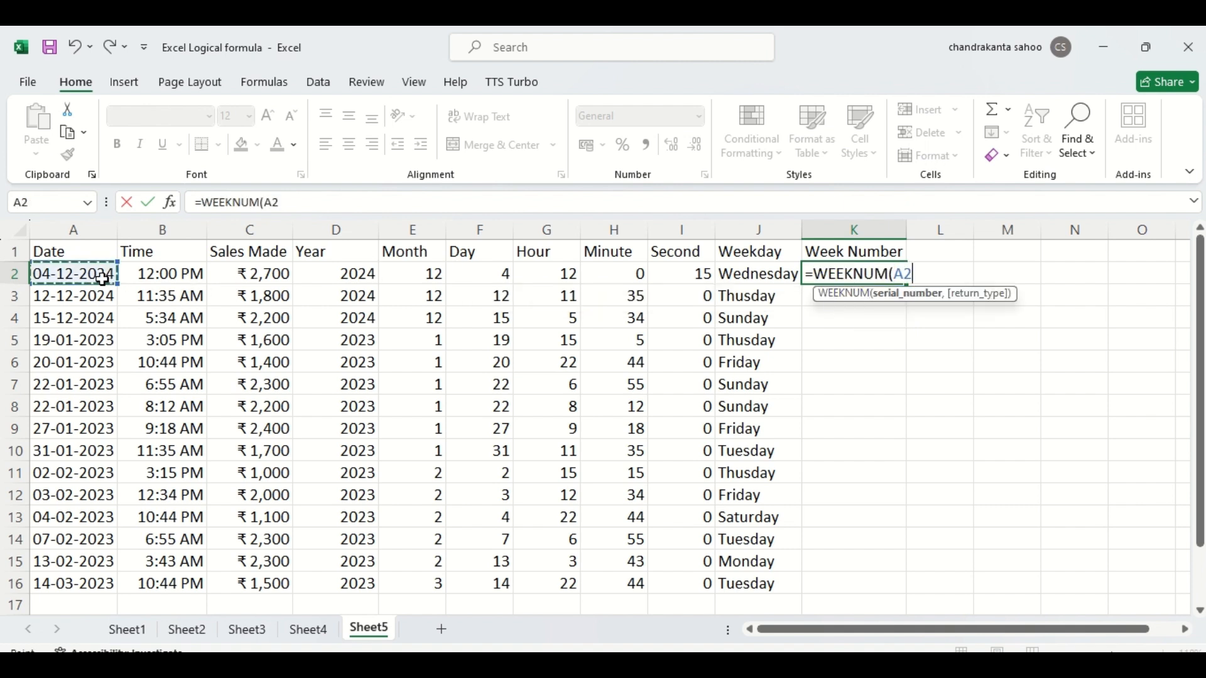
text())
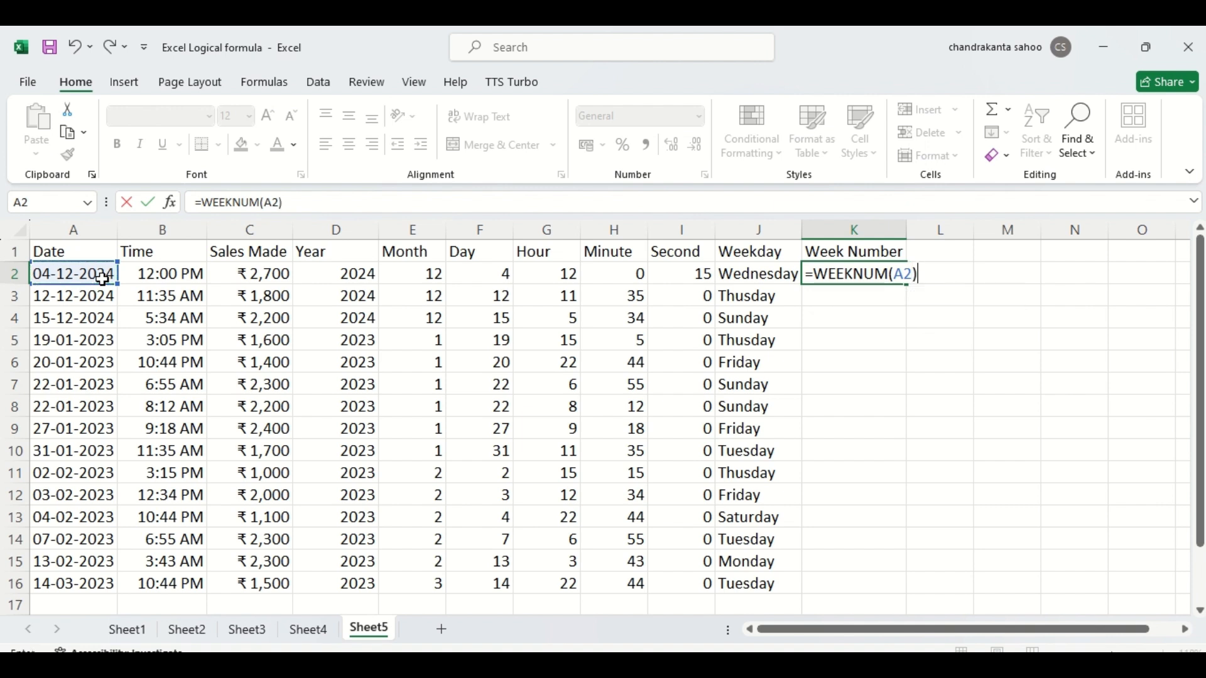
key(Return)
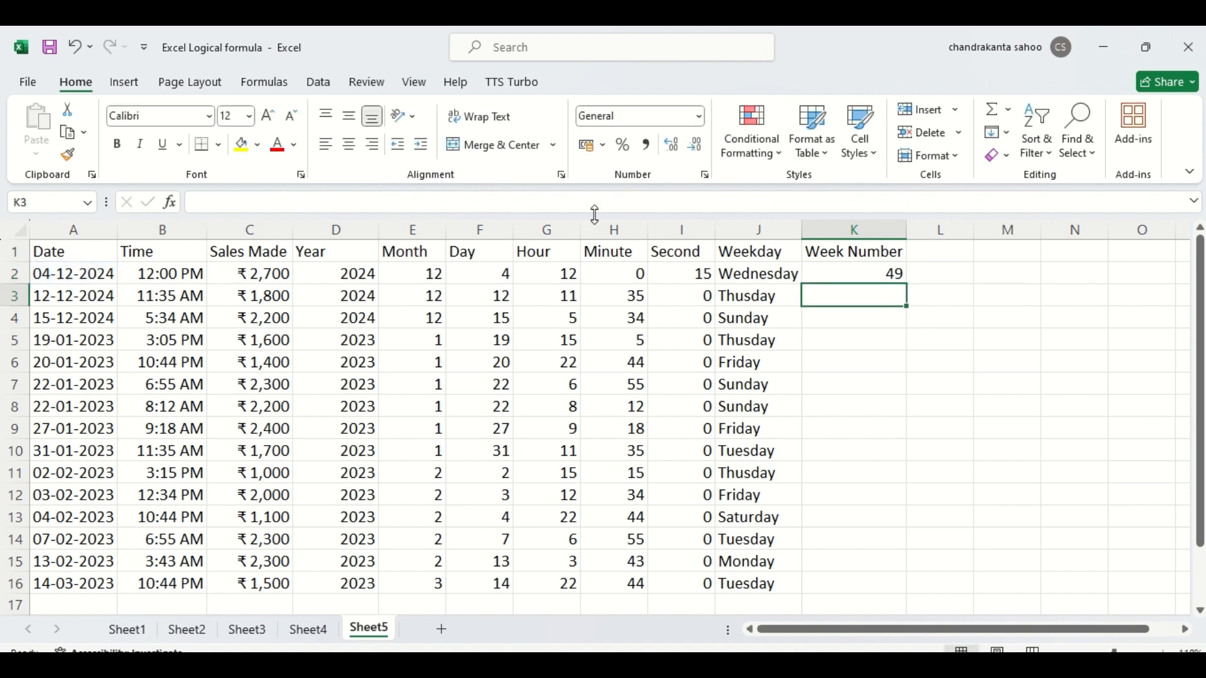
click(874, 274)
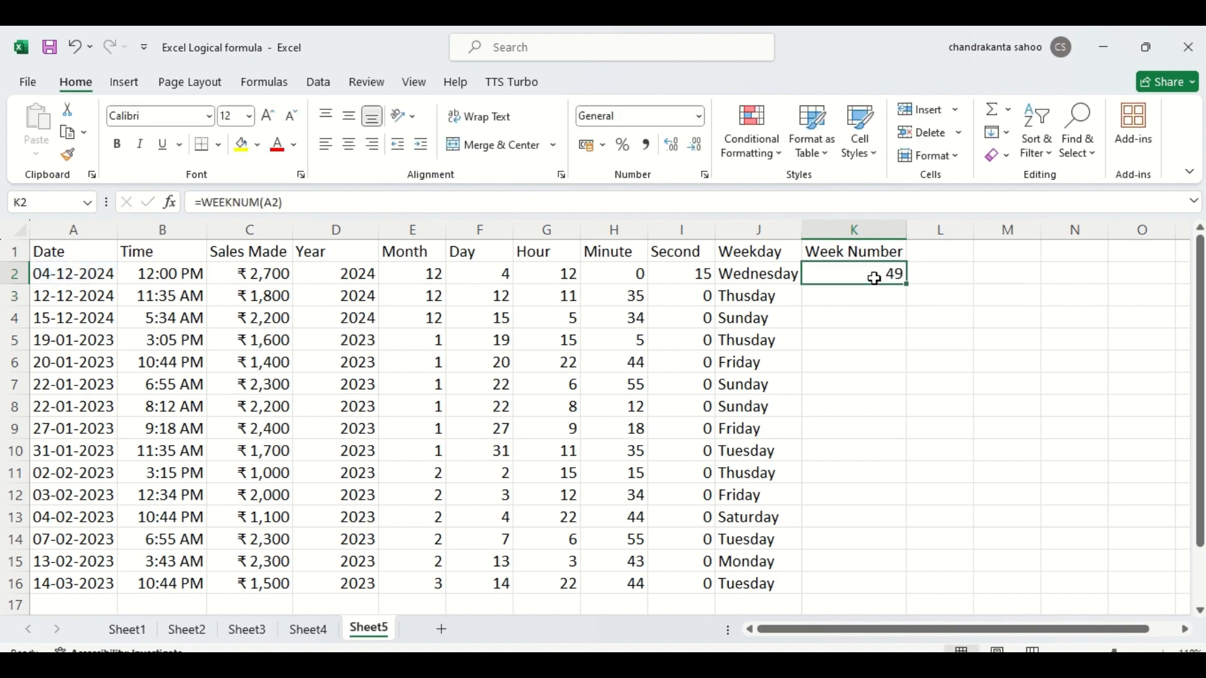
double_click(907, 285)
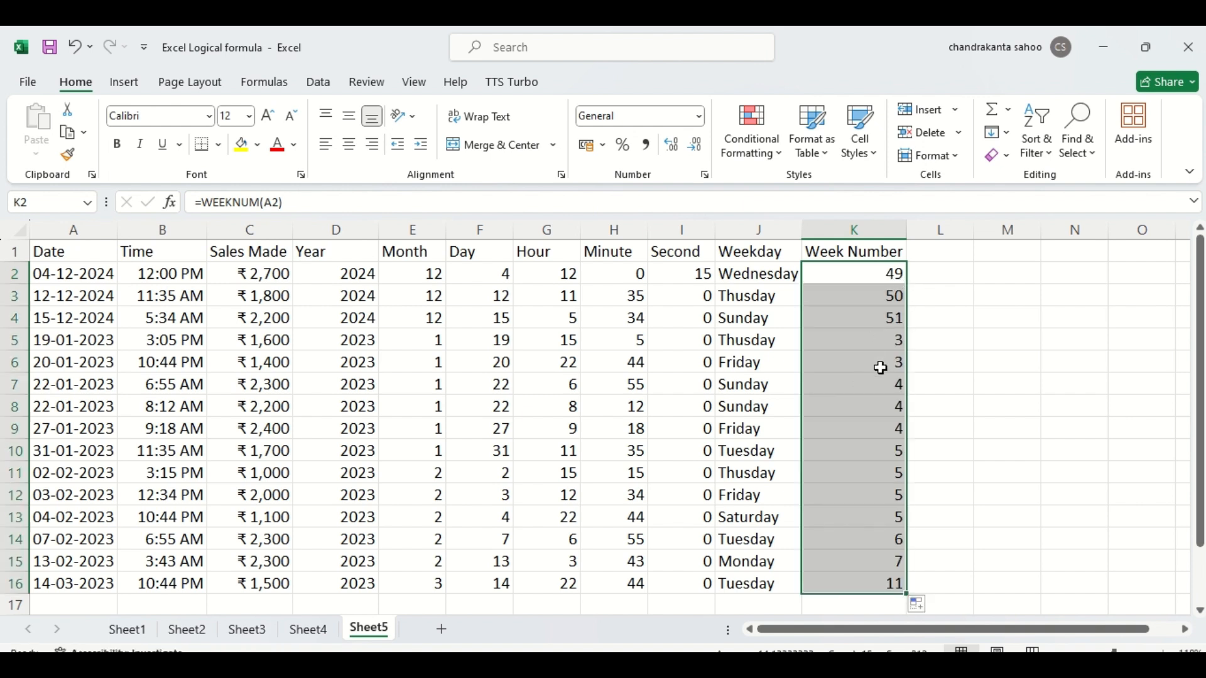
- Check the week numbers in rows 5 and 16, and review the formulas in J2 and E2
click(899, 340)
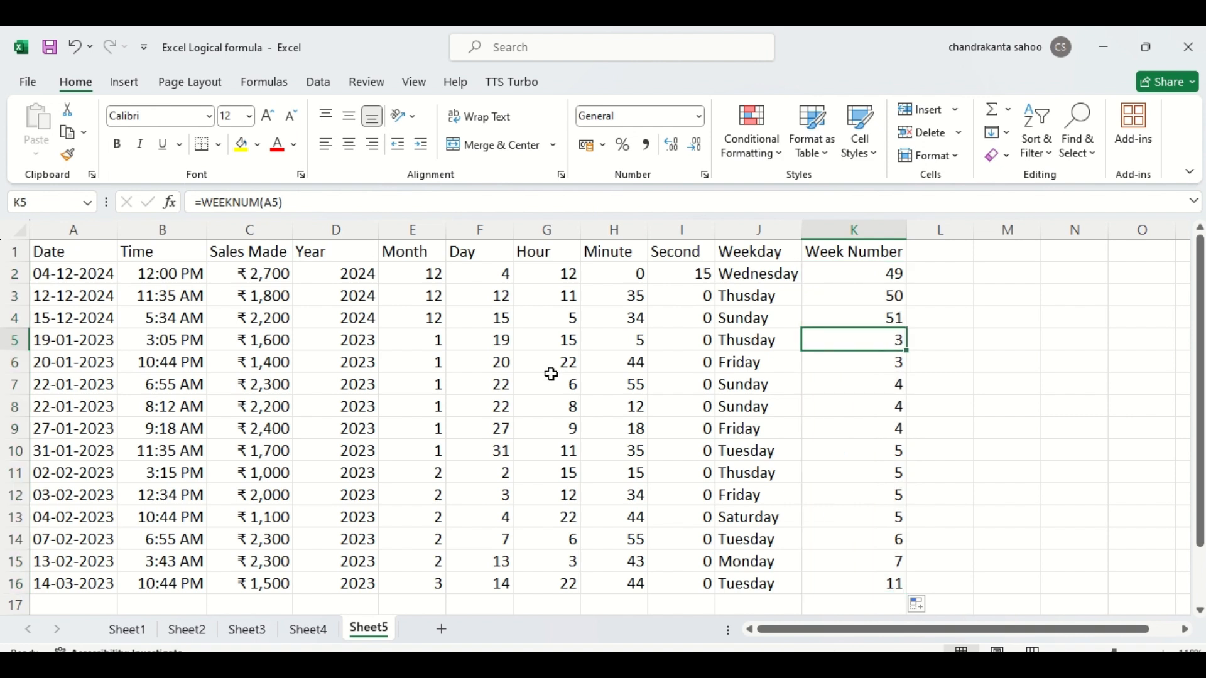
click(11, 342)
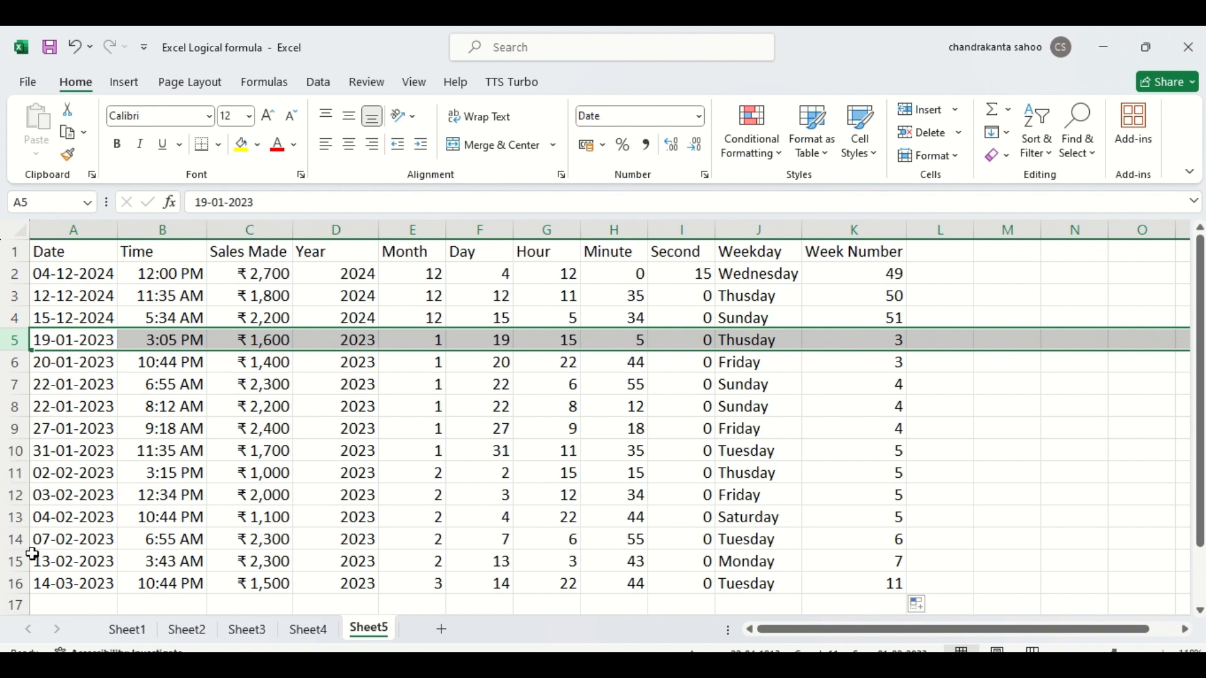
click(13, 583)
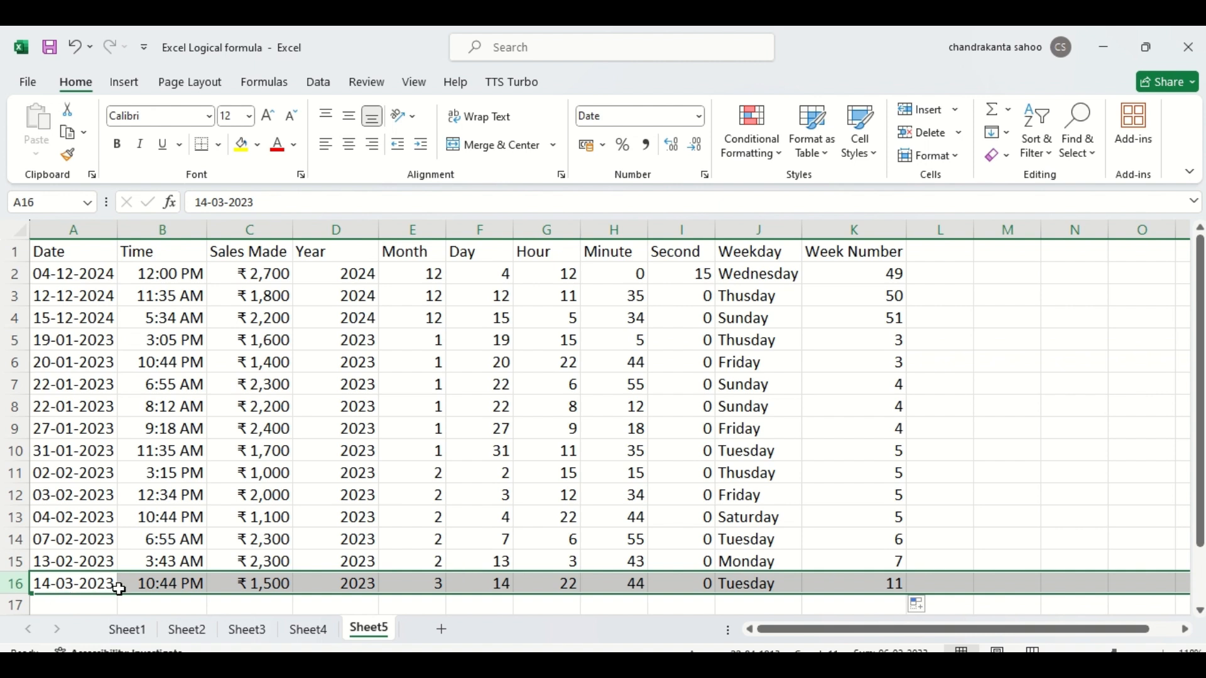
click(764, 275)
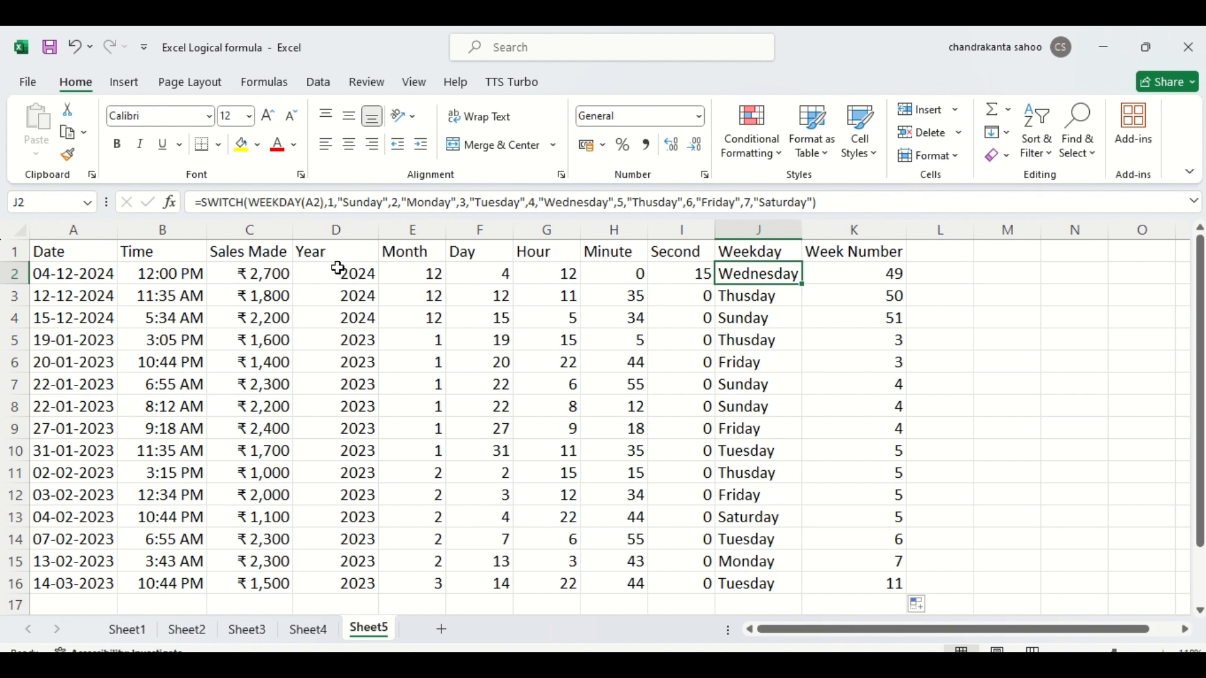
click(415, 270)
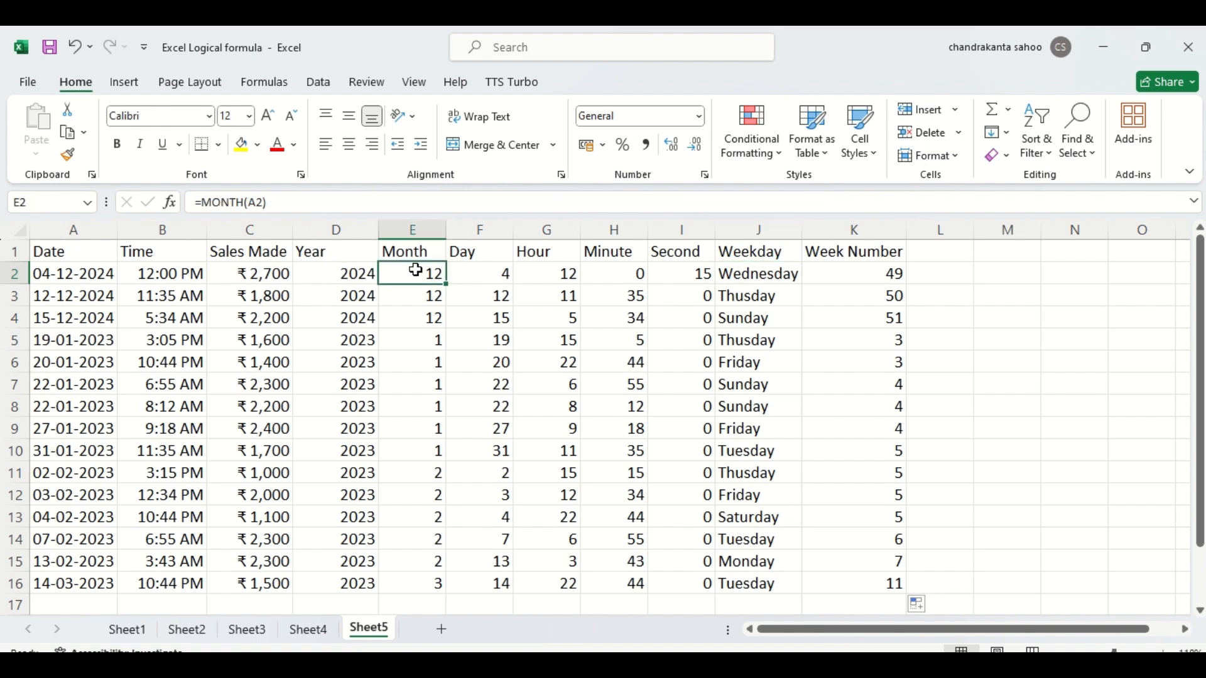